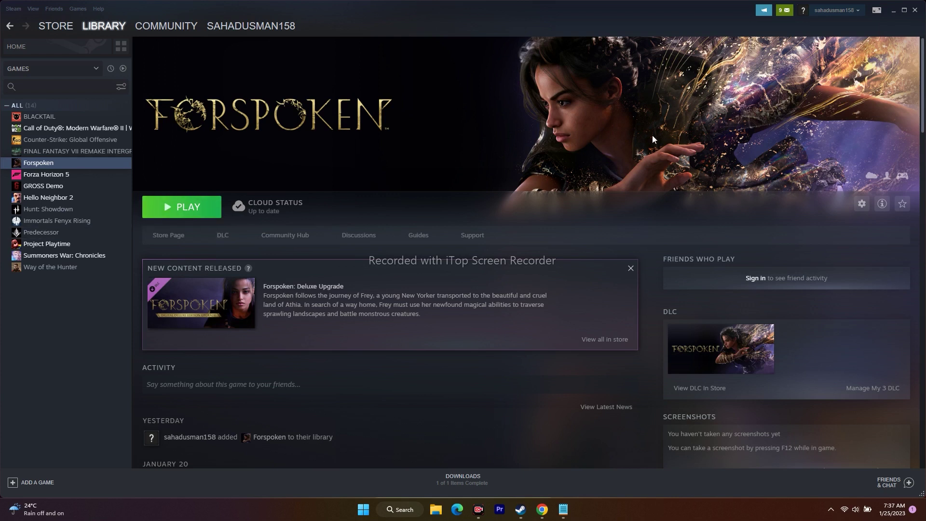
{"action": "left_click", "coordinate": [13, 9]}
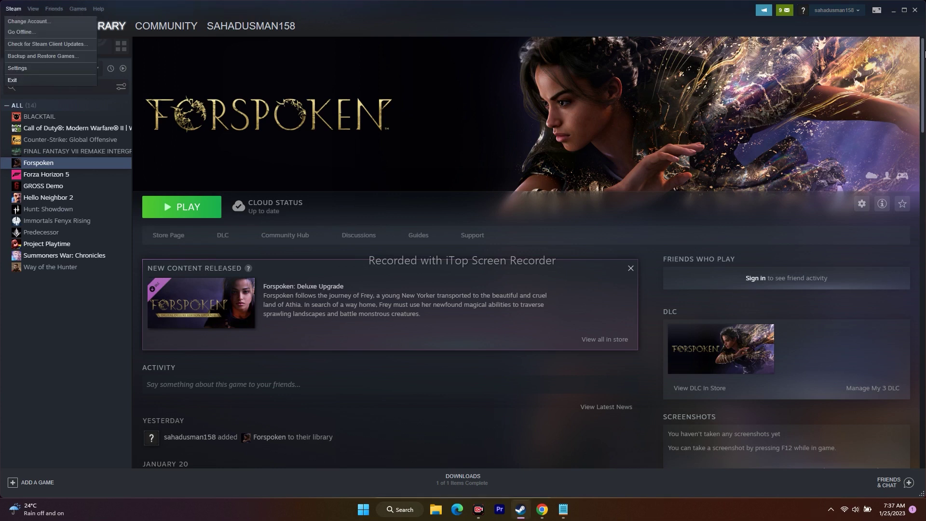
{"action": "left_click", "coordinate": [893, 12]}
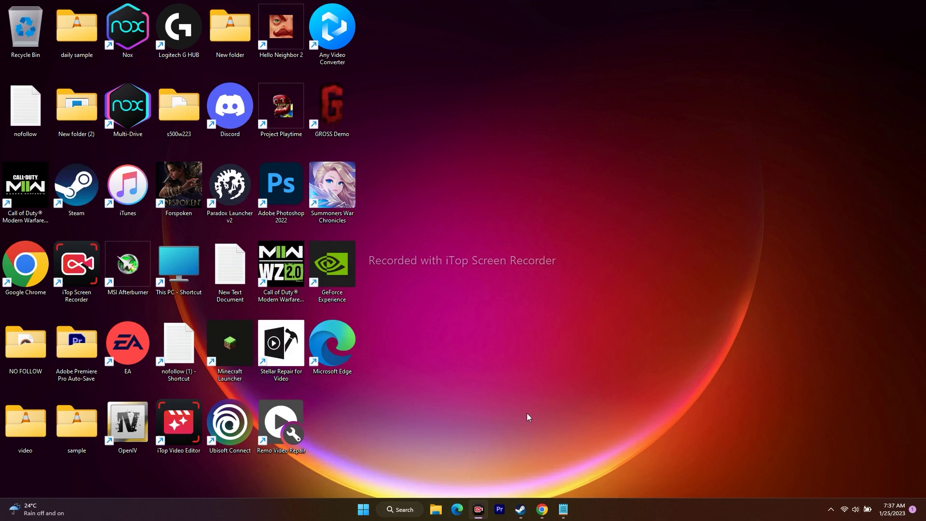
{"action": "mouse_move", "coordinate": [521, 509]}
{"action": "left_click", "coordinate": [526, 458]}
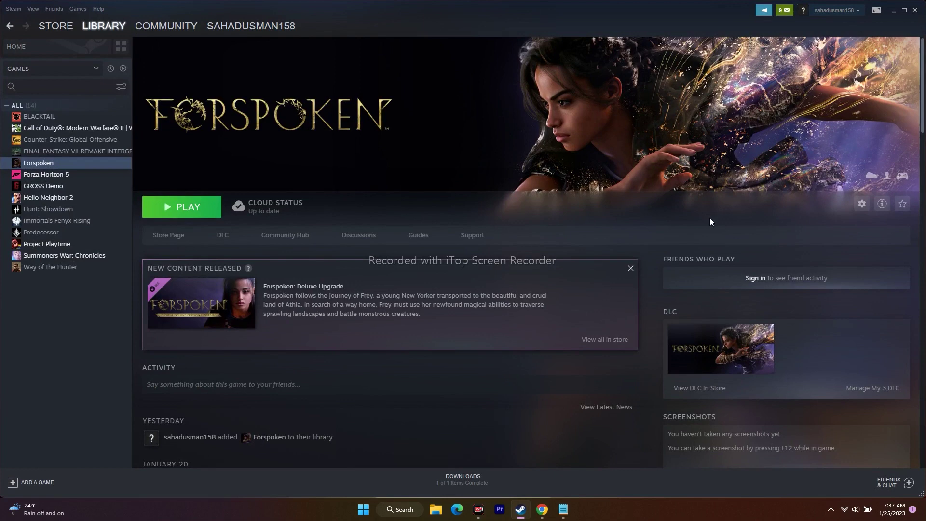
{"action": "left_click", "coordinate": [893, 11]}
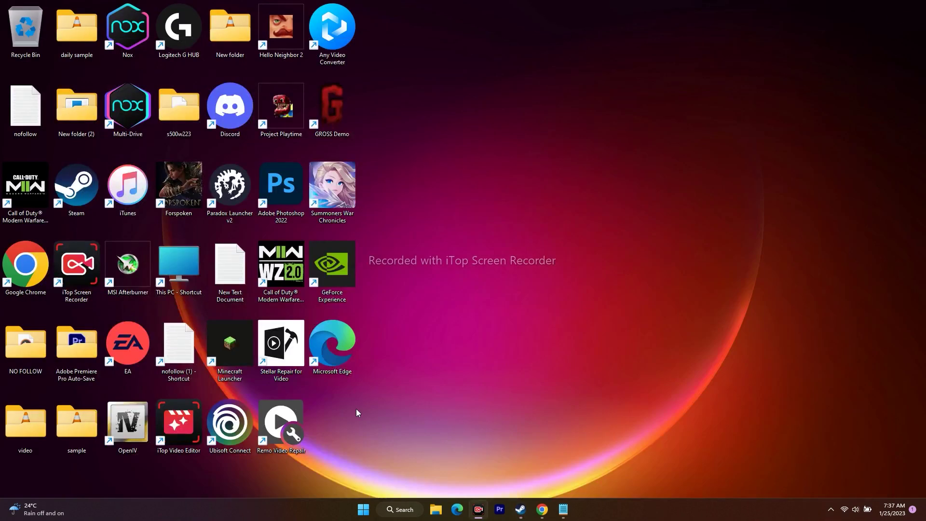
Step: Open Windows Settings and go to the system's Sound page
{"action": "left_click", "coordinate": [400, 509]}
{"action": "type", "text": "set"}
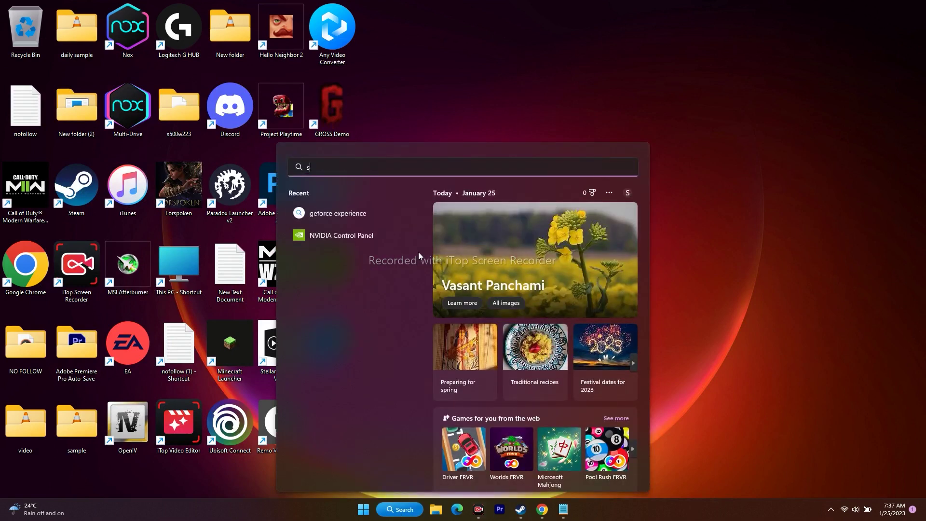
{"action": "left_click", "coordinate": [418, 252]}
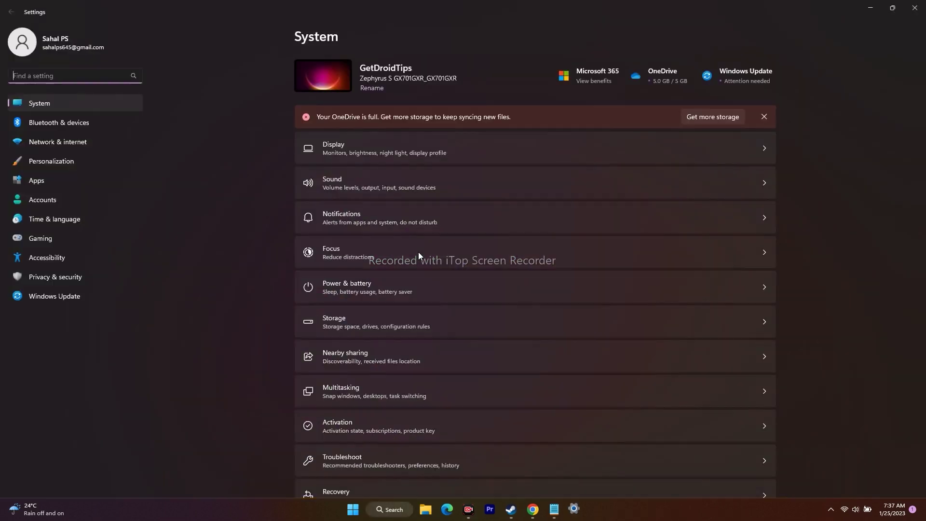
{"action": "left_click", "coordinate": [483, 183]}
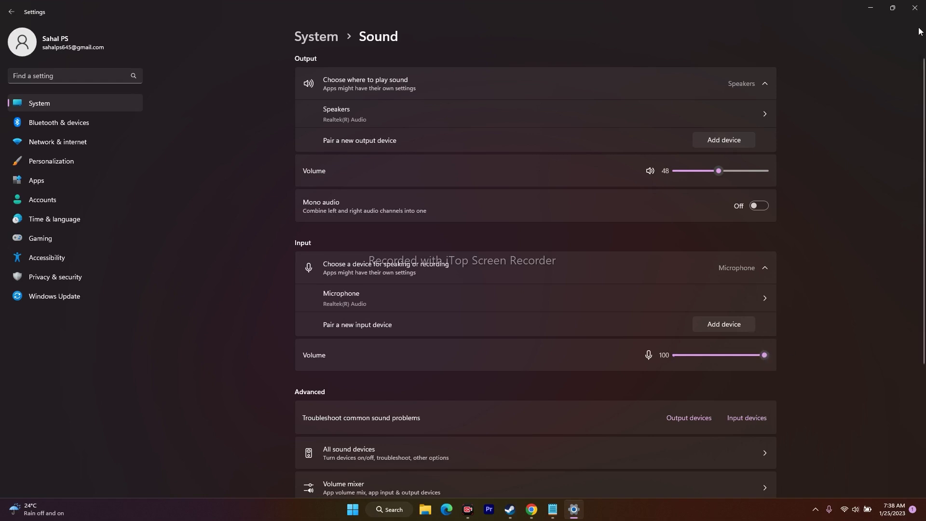
Step: Review the properties of the Speakers output device, then return to the Sound page and close Settings
{"action": "left_click", "coordinate": [761, 113]}
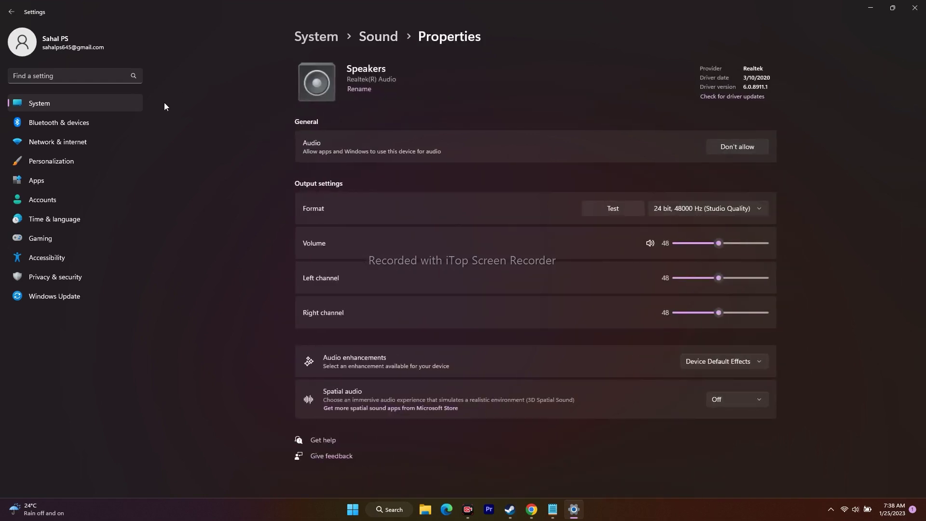
{"action": "left_click", "coordinate": [11, 11]}
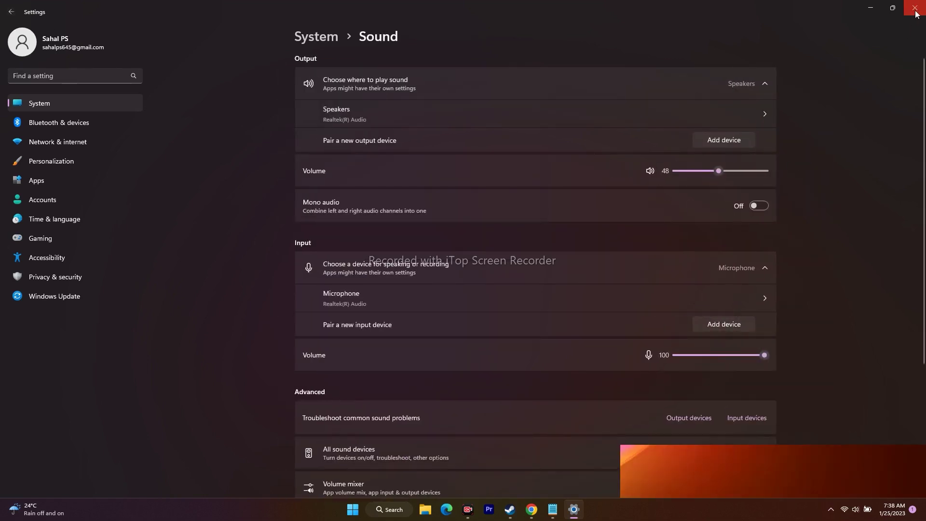
{"action": "left_click", "coordinate": [915, 8]}
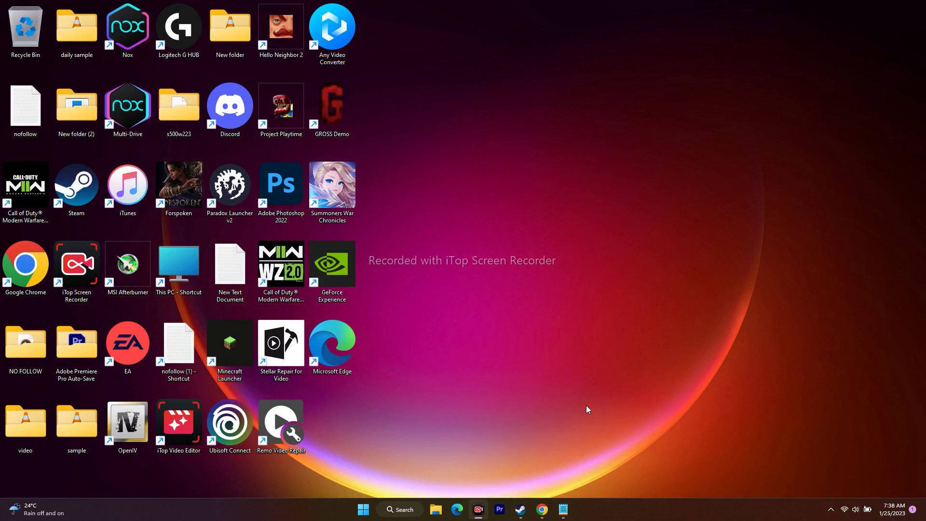
Step: Find and open Control Panel through Windows search, and bring up its Sound dialog
{"action": "left_click", "coordinate": [402, 508]}
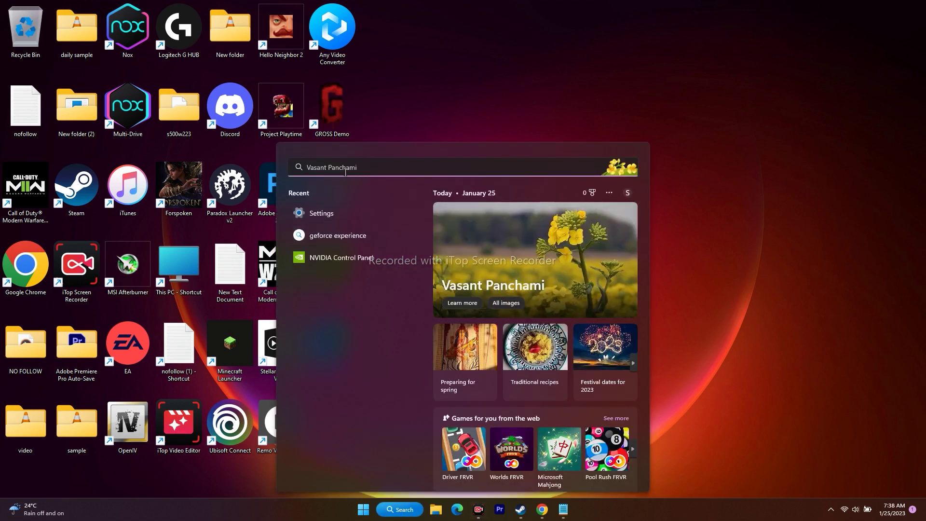
{"action": "type", "text": "control Panel"}
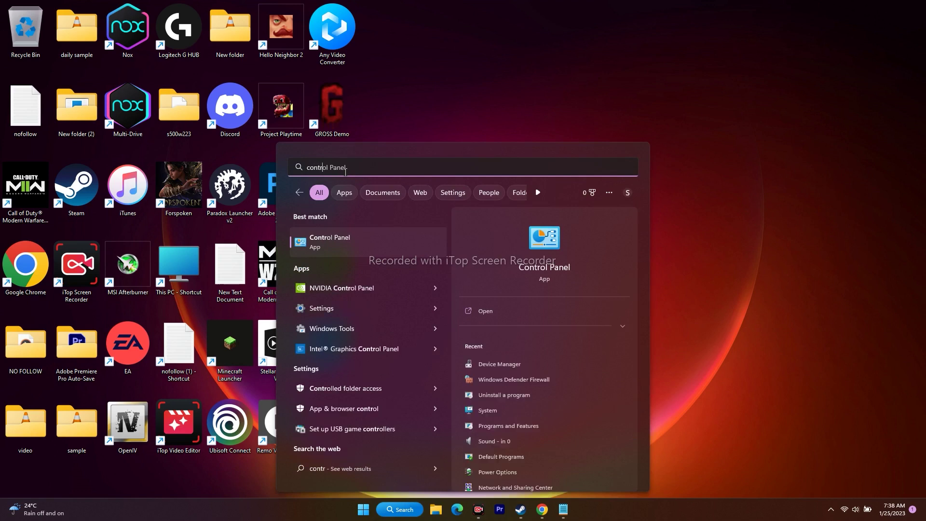
{"action": "left_click", "coordinate": [337, 238]}
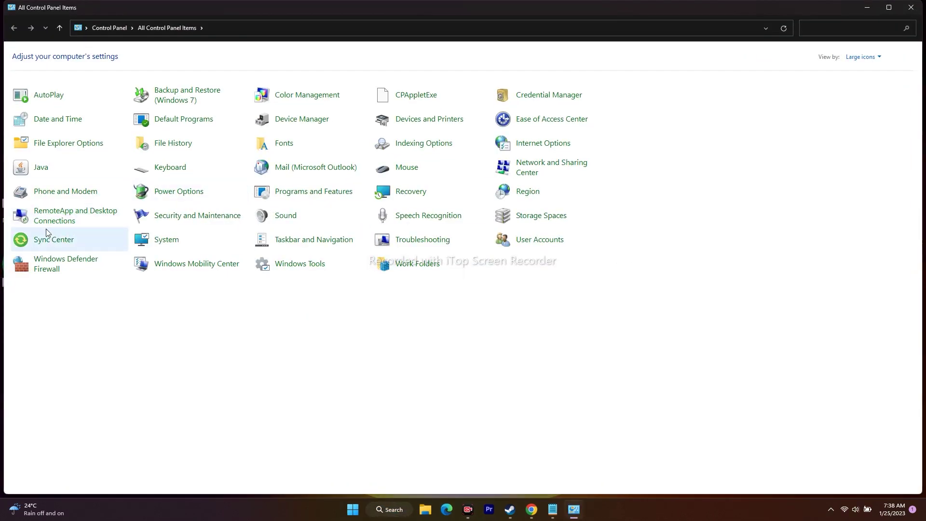
{"action": "left_click", "coordinate": [289, 221]}
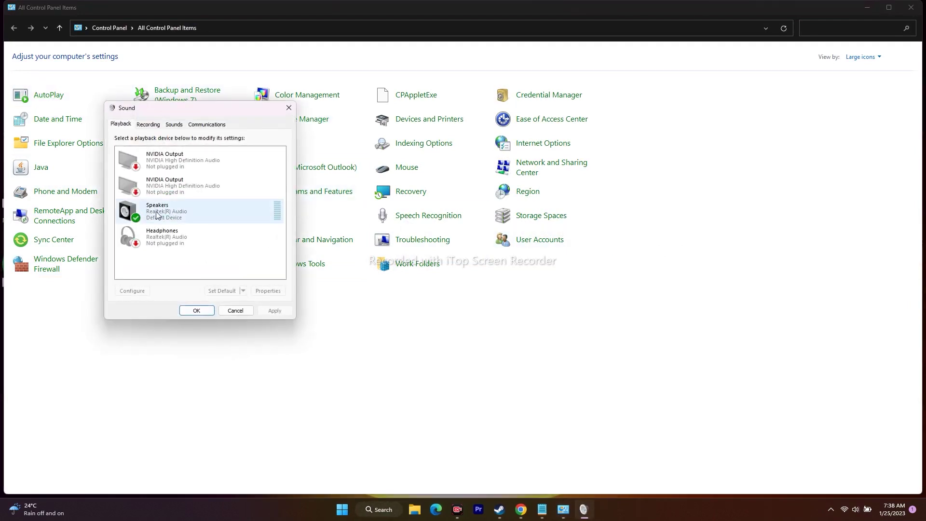
Step: Set the Speakers' default format to 24 bit, 48000 Hz (Studio Quality), then close the Sound dialog and Control Panel
{"action": "left_click", "coordinate": [159, 215]}
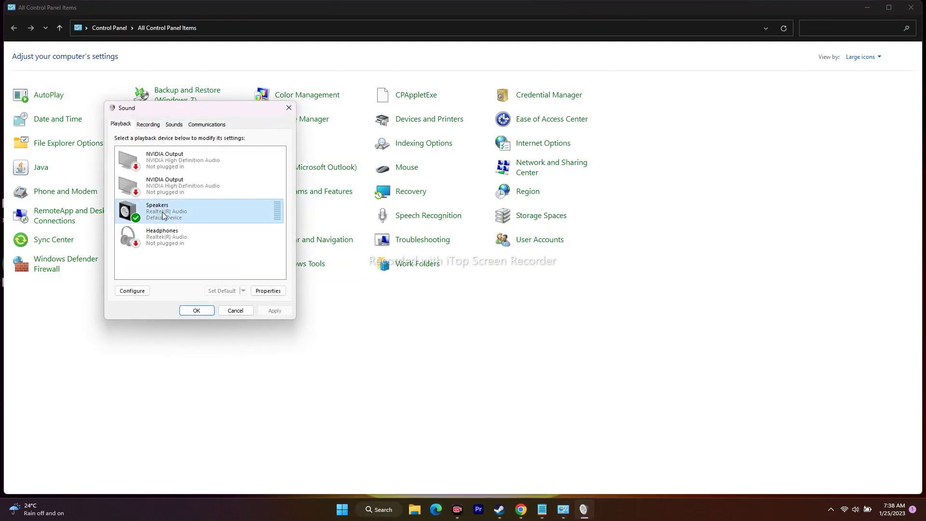
{"action": "right_click", "coordinate": [162, 215]}
{"action": "left_click", "coordinate": [193, 290]}
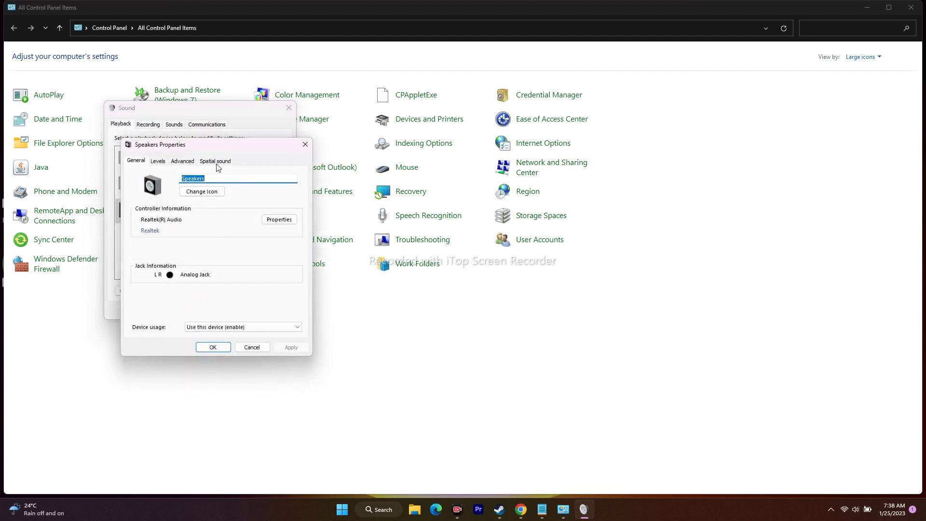
{"action": "left_click", "coordinate": [183, 164]}
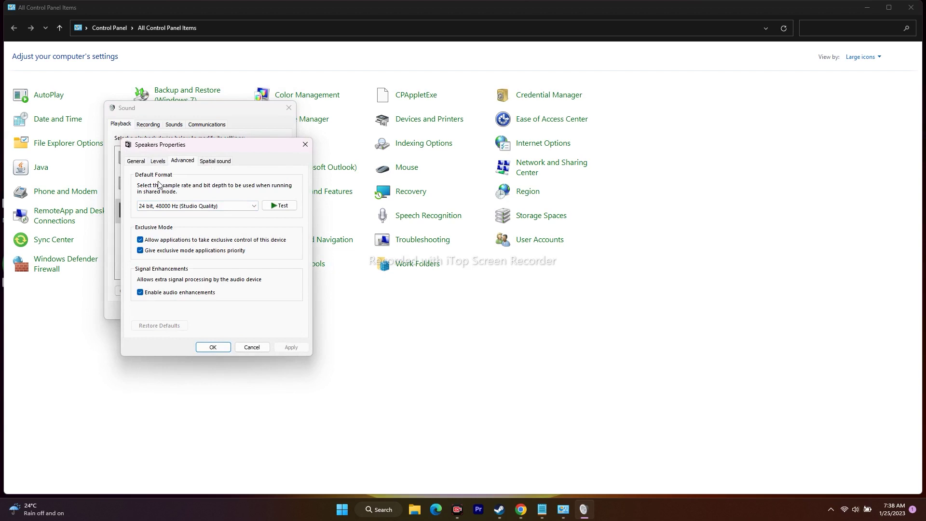
{"action": "left_click", "coordinate": [188, 208]}
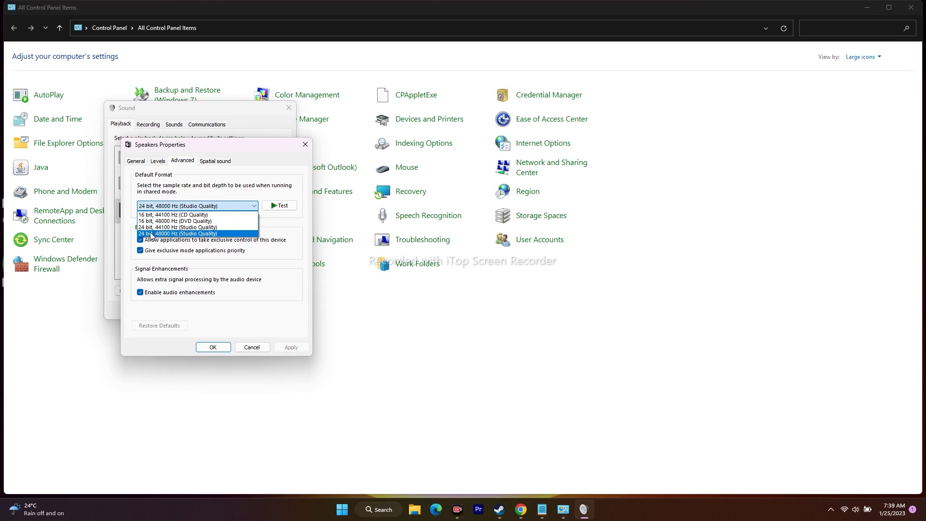
{"action": "left_click", "coordinate": [172, 234]}
{"action": "left_click", "coordinate": [211, 346]}
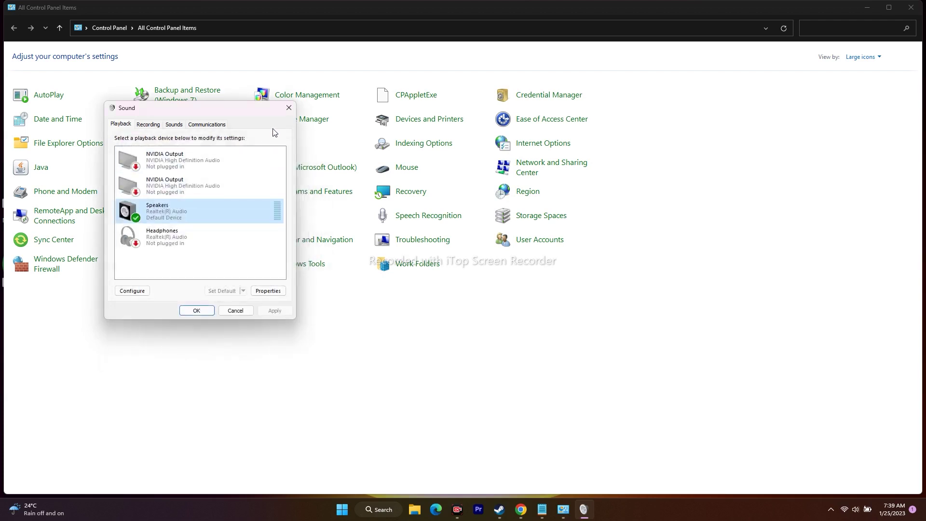
{"action": "left_click", "coordinate": [288, 110]}
{"action": "left_click", "coordinate": [911, 7]}
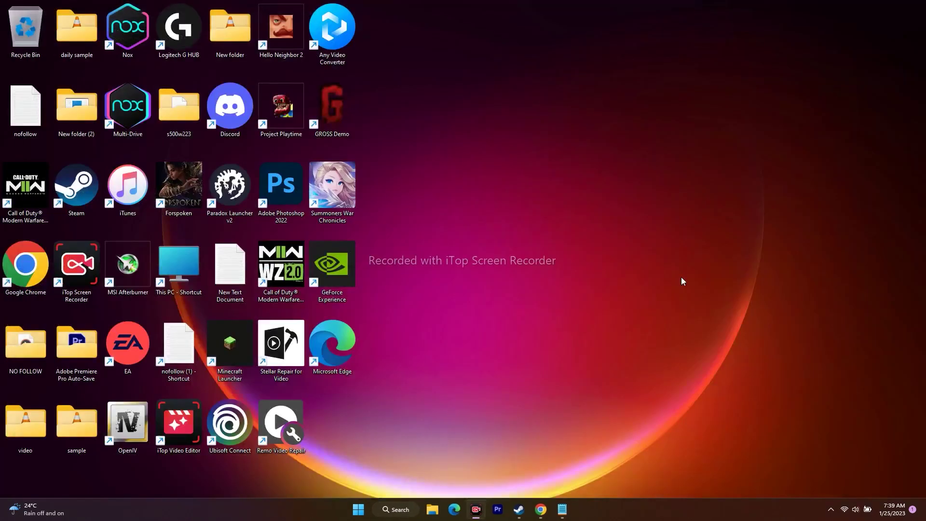
{"action": "left_click", "coordinate": [521, 509]}
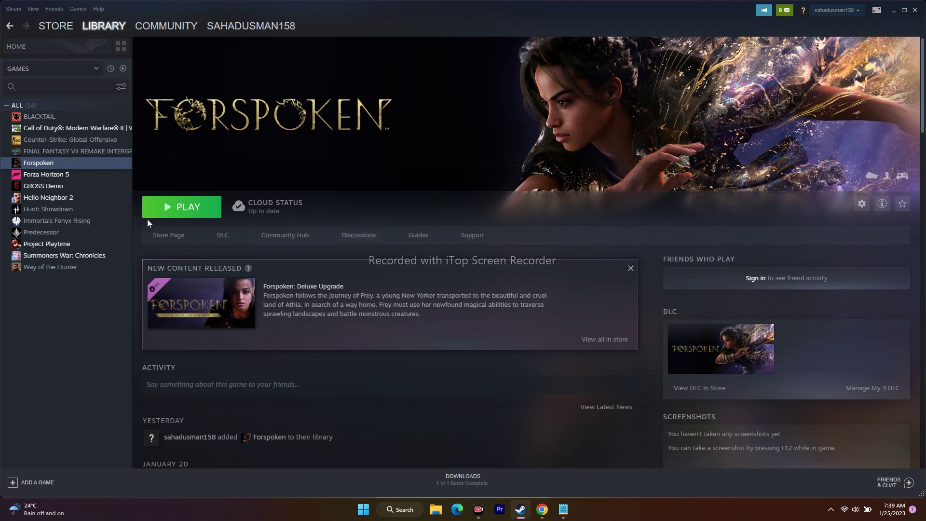
{"action": "left_click", "coordinate": [189, 210]}
{"action": "left_click", "coordinate": [893, 10]}
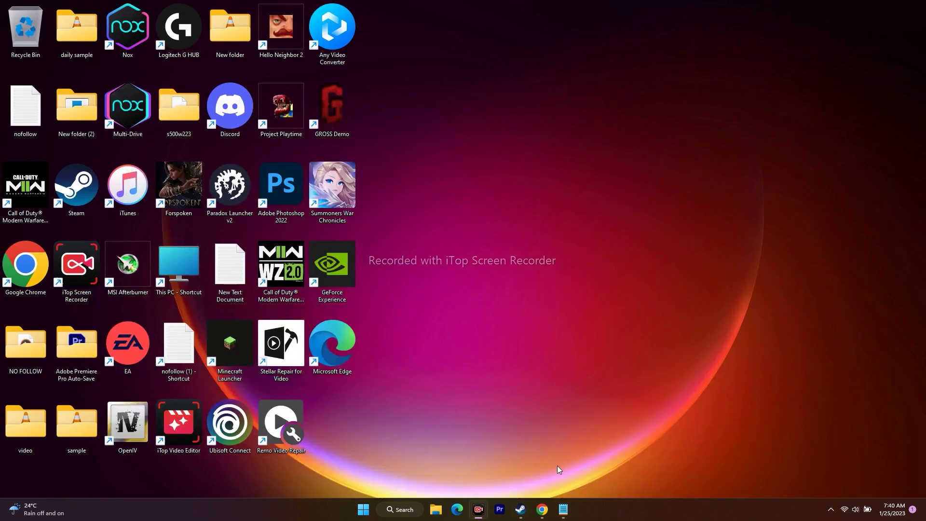
Step: Reopen Control Panel from the recent searches and bring up the list of playback devices in Sound
{"action": "left_click", "coordinate": [401, 507]}
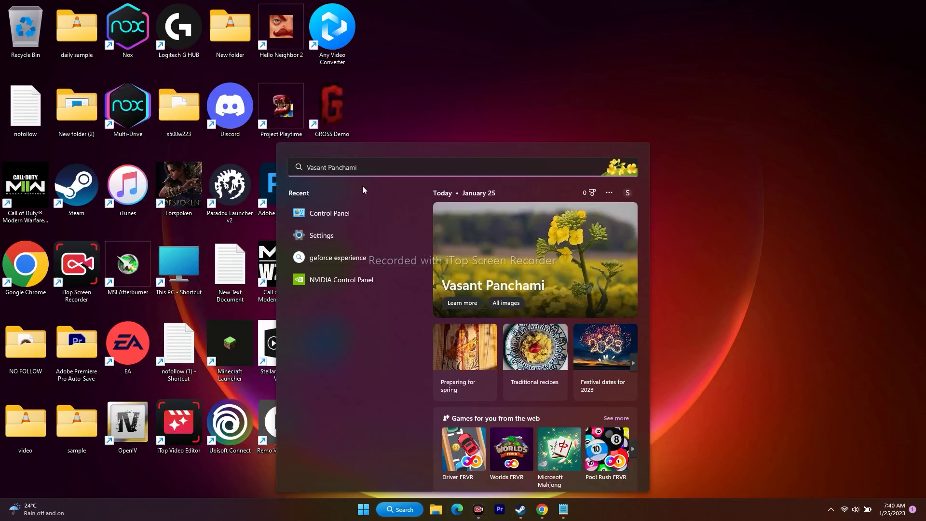
{"action": "left_click", "coordinate": [340, 213]}
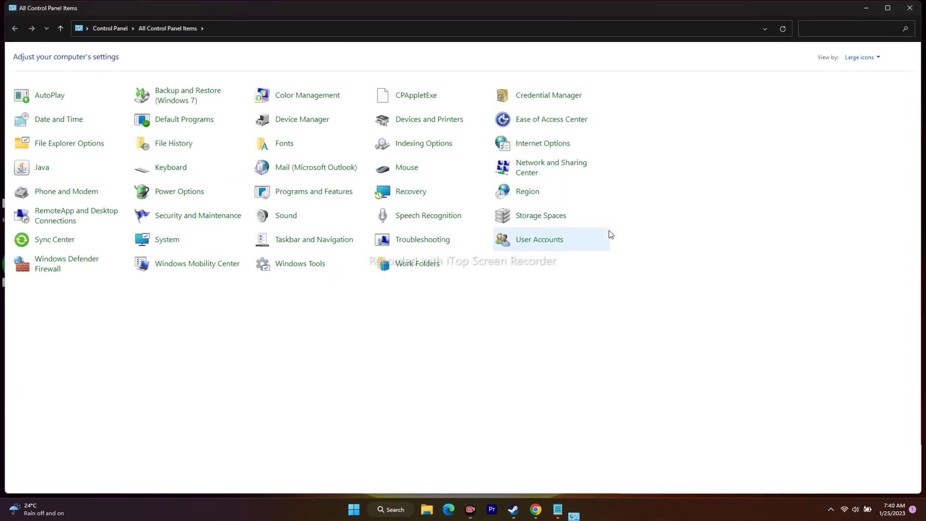
{"action": "left_click", "coordinate": [288, 218]}
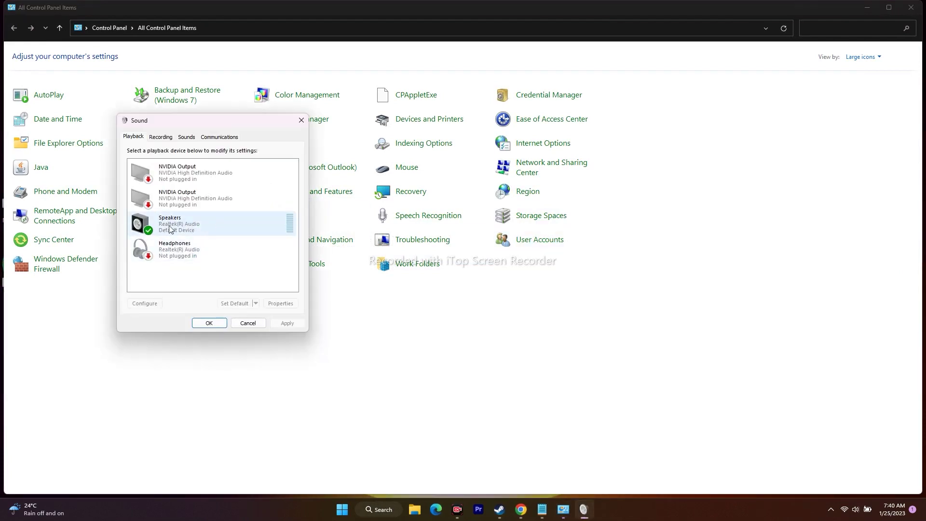
Step: Open the spatial sound settings in the properties of the default Speakers device
{"action": "left_click", "coordinate": [179, 226]}
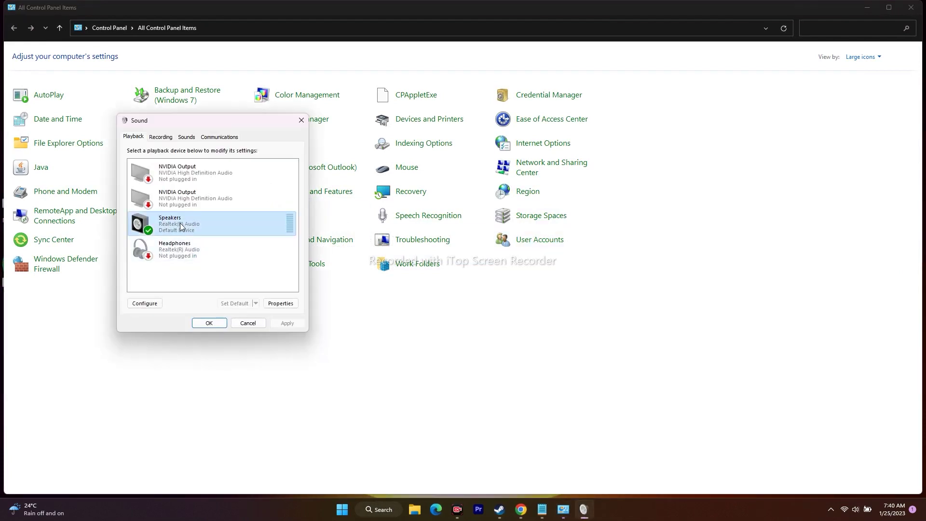
{"action": "right_click", "coordinate": [180, 225]}
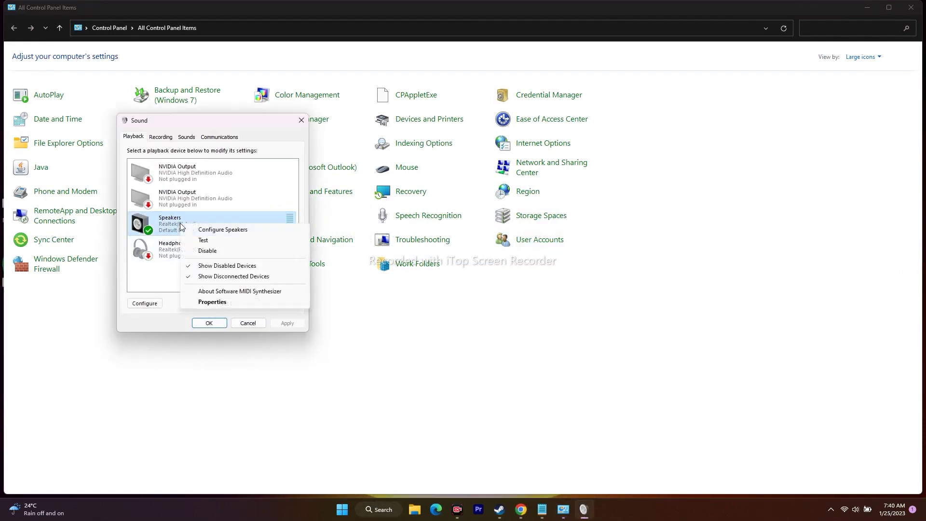
{"action": "left_click", "coordinate": [216, 302]}
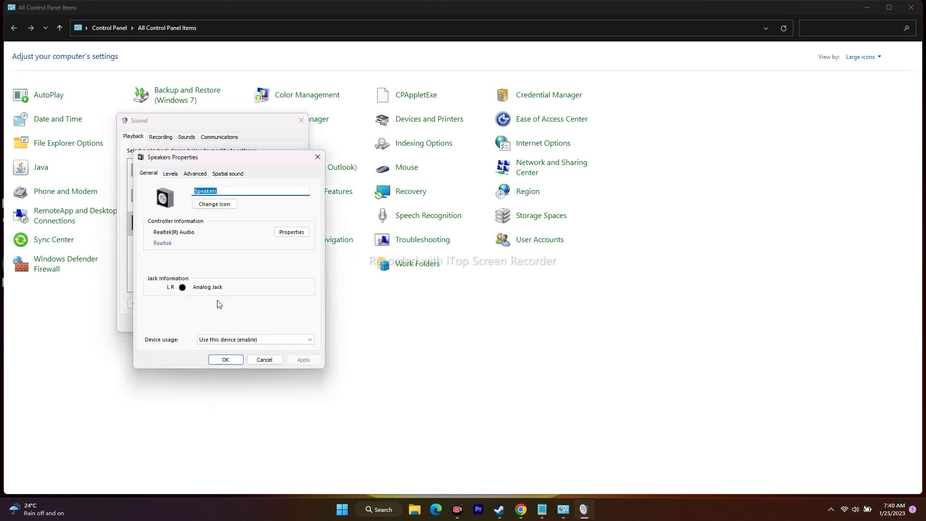
{"action": "left_click", "coordinate": [227, 175]}
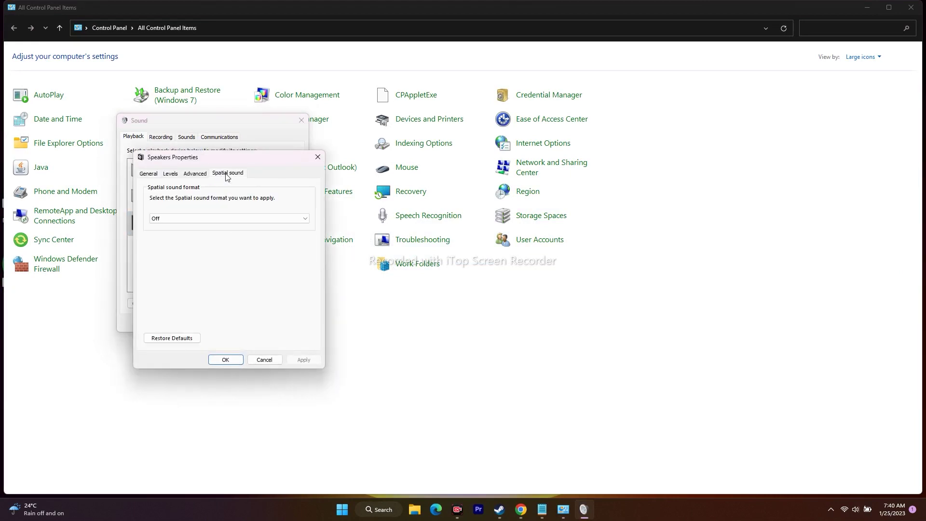
Step: Move the Speakers Properties dialog clear of the Sound dialog and choose Windows Sonic for Headphones as the spatial sound format
{"action": "left_click_drag", "start_coordinate": [245, 156], "coordinate": [419, 110]}
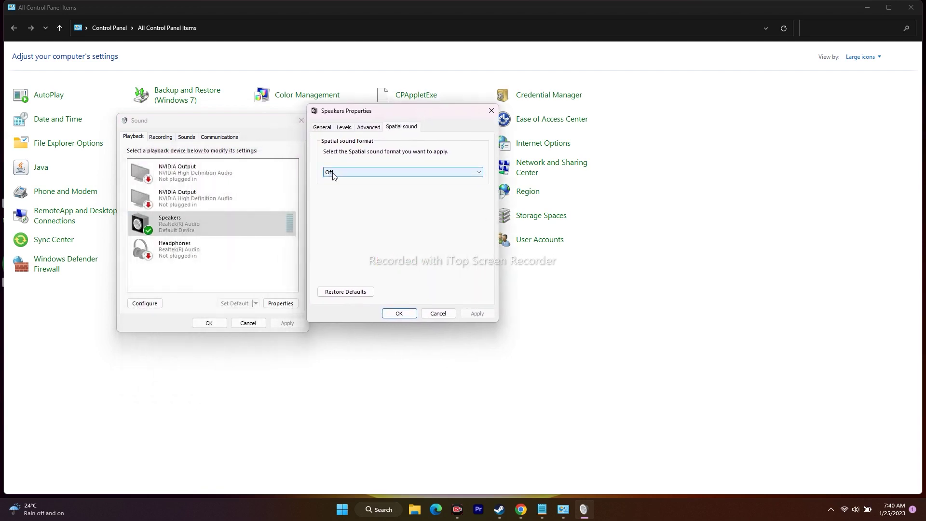
{"action": "left_click", "coordinate": [337, 175]}
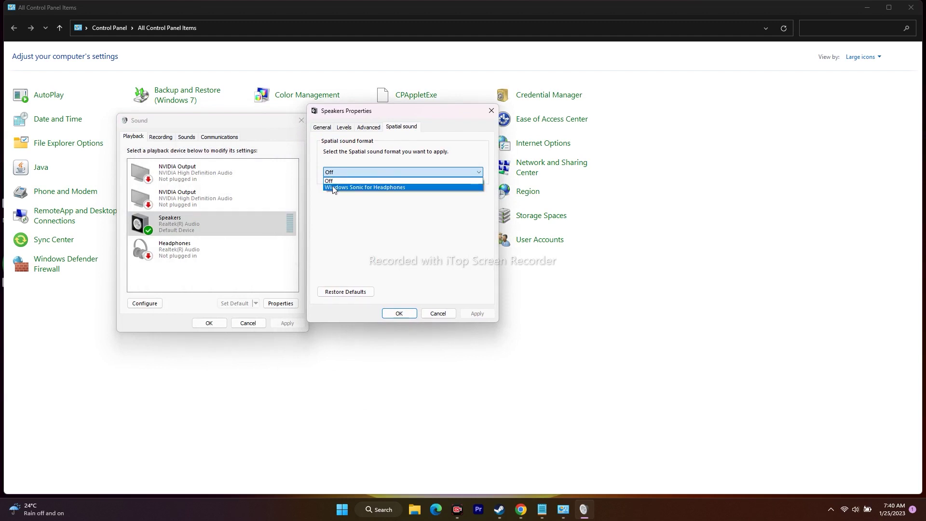
{"action": "left_click", "coordinate": [380, 188]}
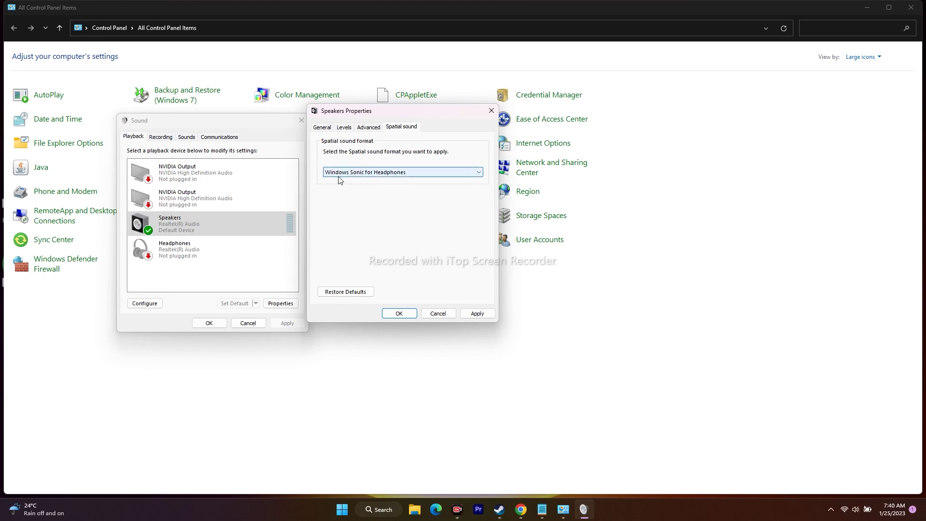
Step: Set the Speakers' spatial sound format to Off, apply it, and close the properties with OK
{"action": "left_click", "coordinate": [363, 175]}
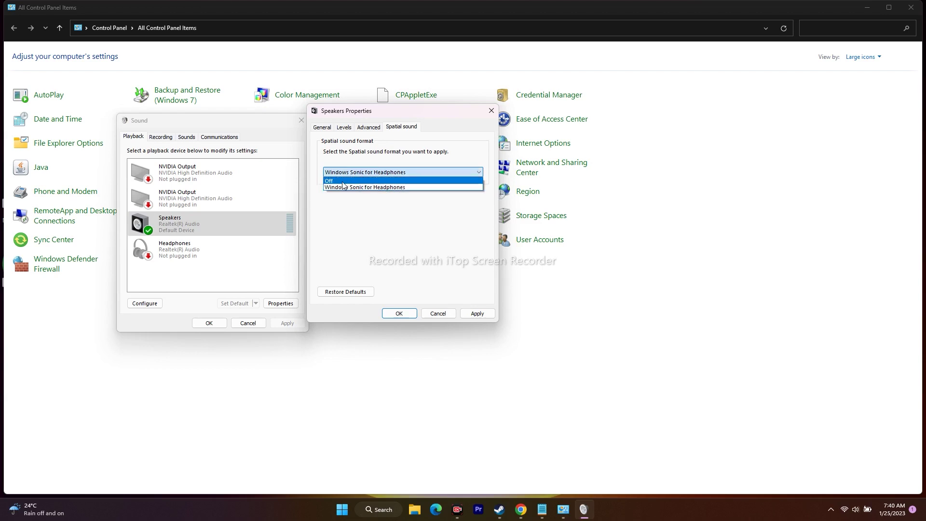
{"action": "left_click", "coordinate": [344, 181]}
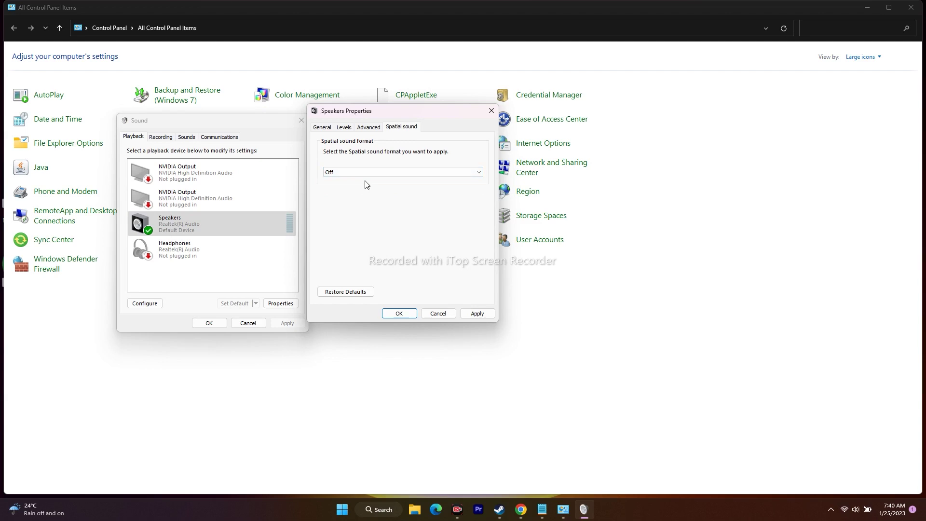
{"action": "left_click", "coordinate": [478, 314]}
{"action": "left_click", "coordinate": [399, 313]}
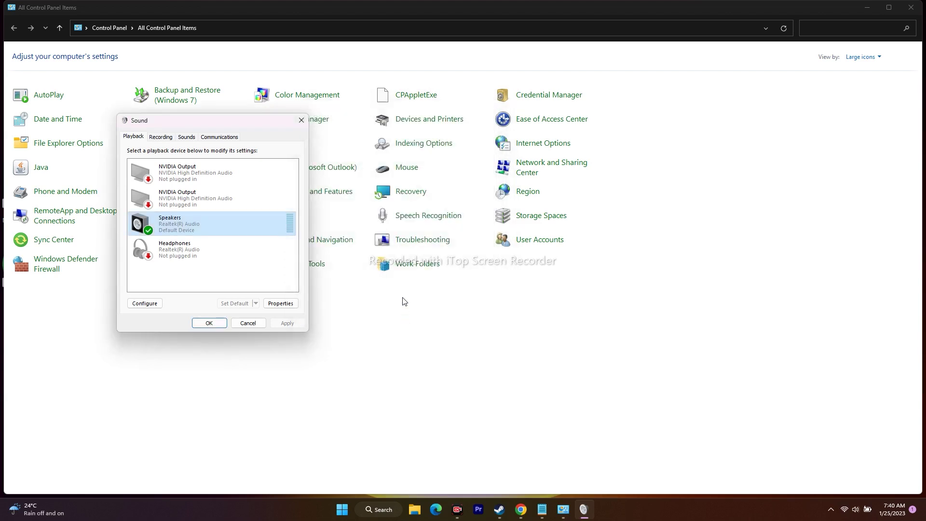
Step: Close the Sound dialog and Control Panel, view Forspoken's library page in Steam, and minimize it again
{"action": "left_click", "coordinate": [301, 121]}
{"action": "left_click", "coordinate": [911, 8]}
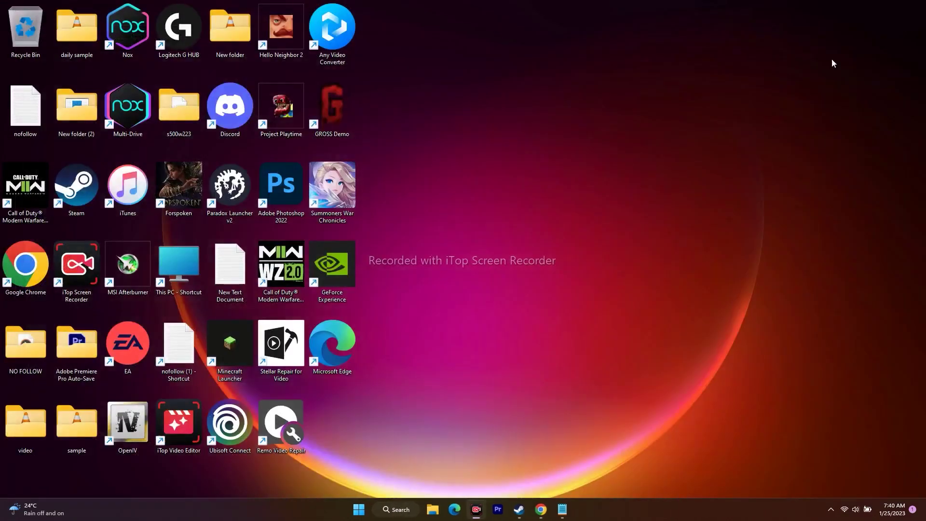
{"action": "left_click", "coordinate": [521, 510]}
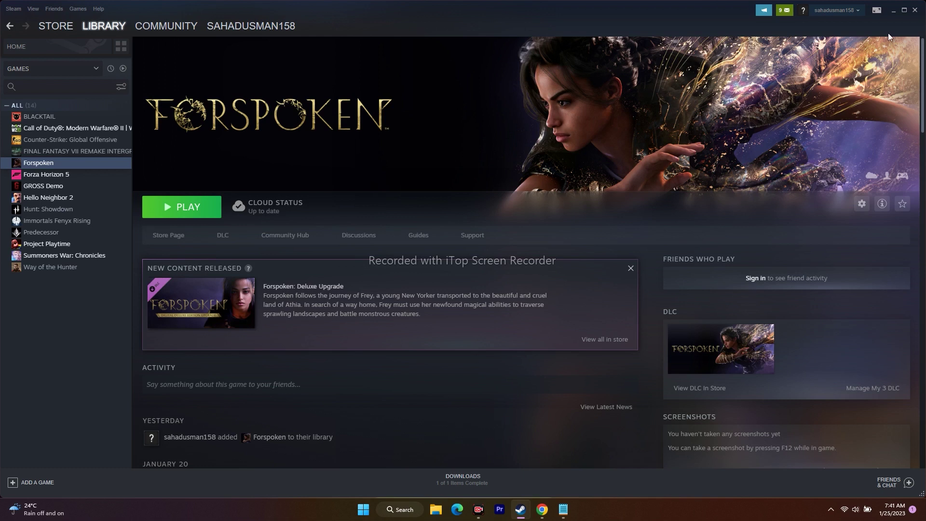
{"action": "left_click", "coordinate": [895, 13]}
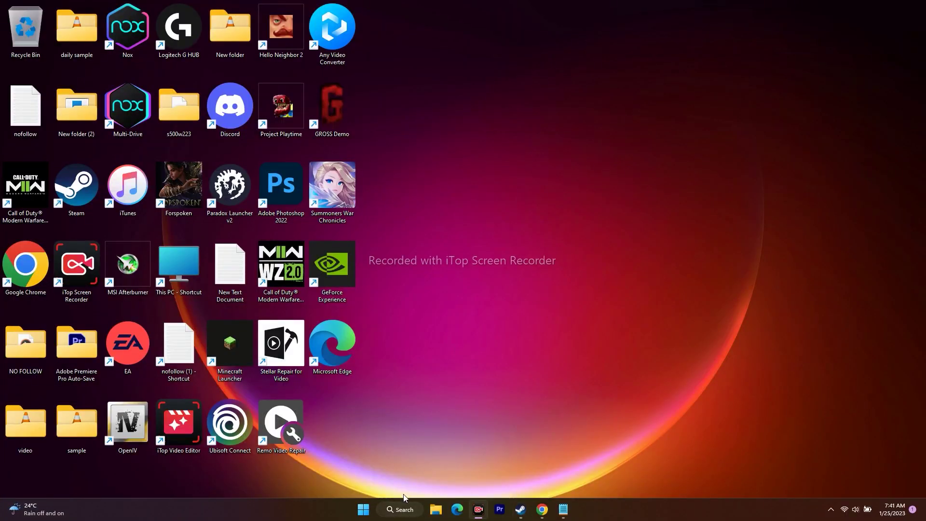
Step: Reopen the Sound playback devices from Control Panel and move the dialog toward the middle of the desktop
{"action": "left_click", "coordinate": [403, 506]}
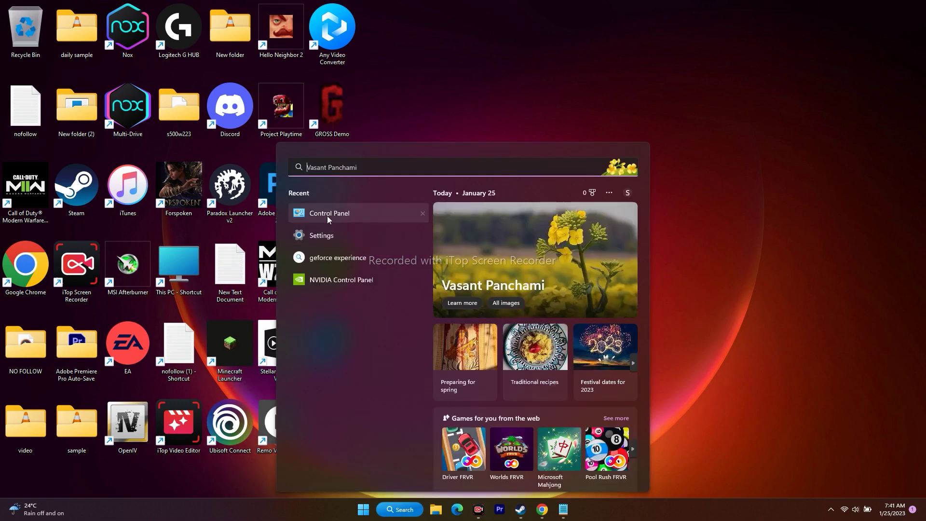
{"action": "left_click", "coordinate": [331, 214]}
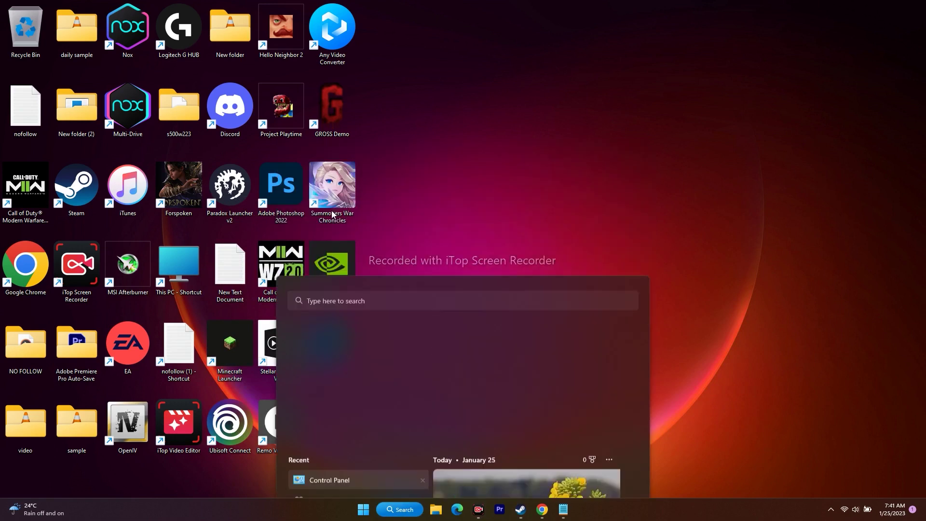
{"action": "left_click", "coordinate": [287, 218]}
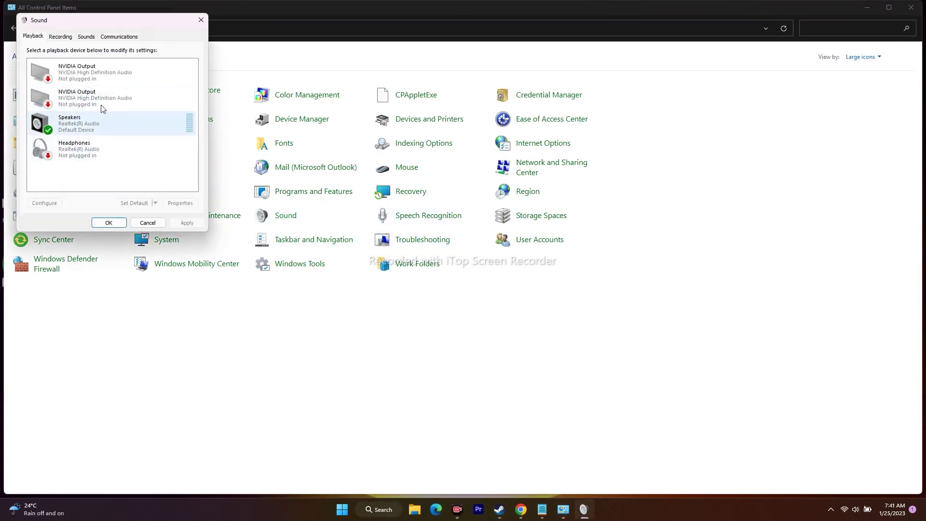
{"action": "left_click_drag", "start_coordinate": [89, 25], "coordinate": [296, 54]}
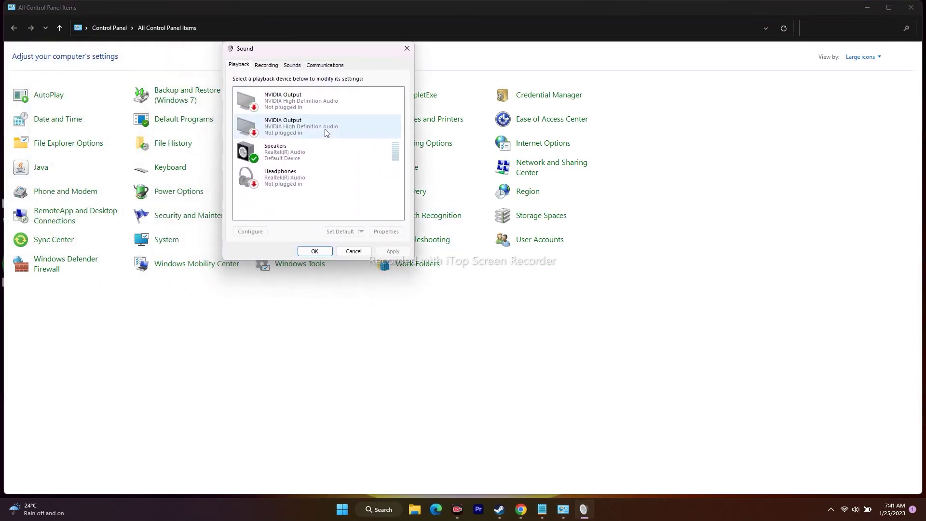
Step: Examine the actions offered for the NVIDIA Output and Headphones playback devices, including Disable, without applying any
{"action": "left_click", "coordinate": [267, 152]}
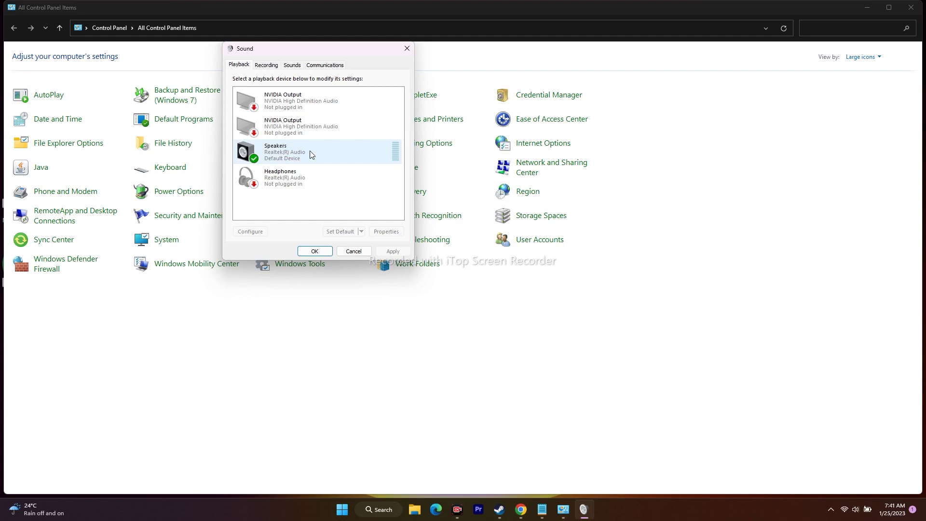
{"action": "left_click", "coordinate": [301, 120]}
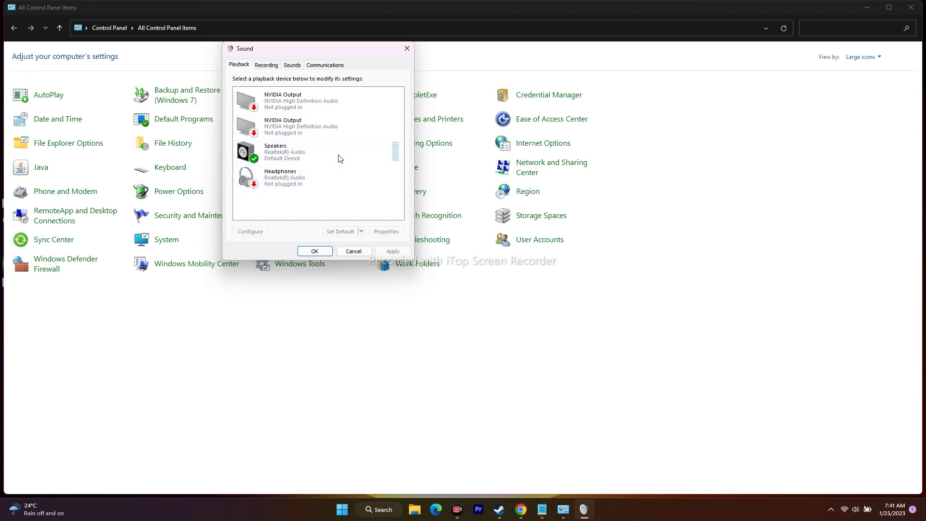
{"action": "left_click", "coordinate": [286, 134]}
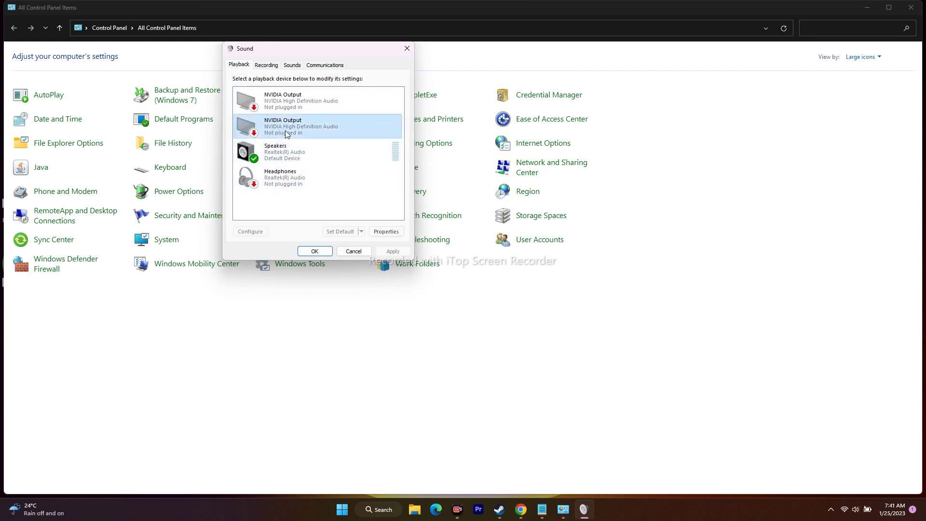
{"action": "right_click", "coordinate": [286, 134]}
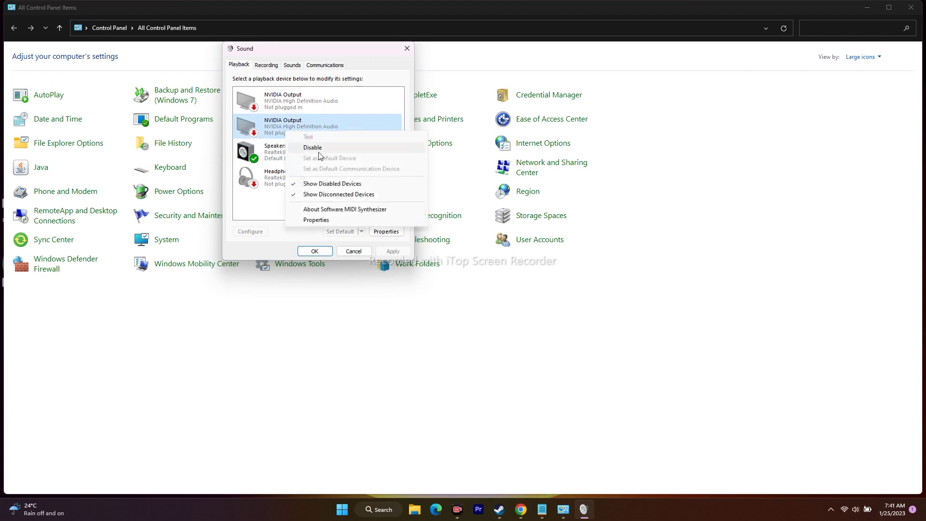
{"action": "left_click", "coordinate": [325, 115]}
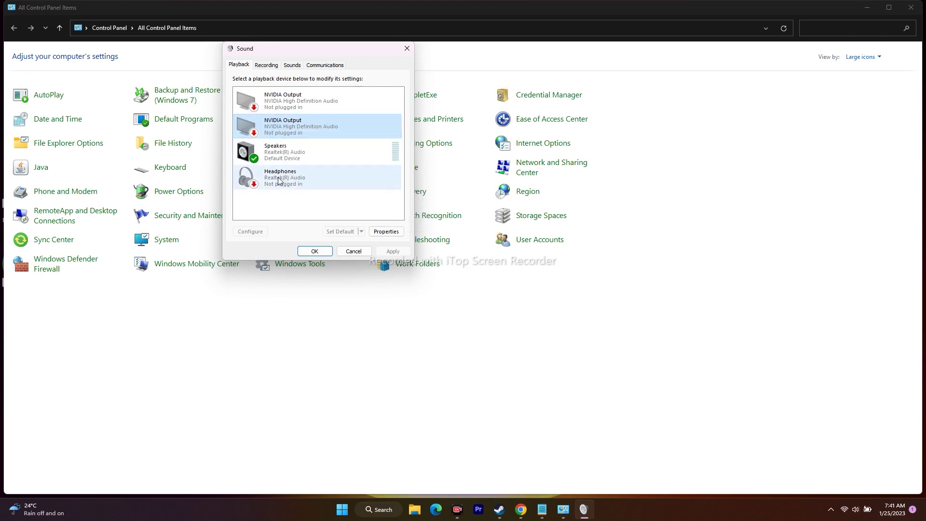
{"action": "left_click", "coordinate": [282, 178]}
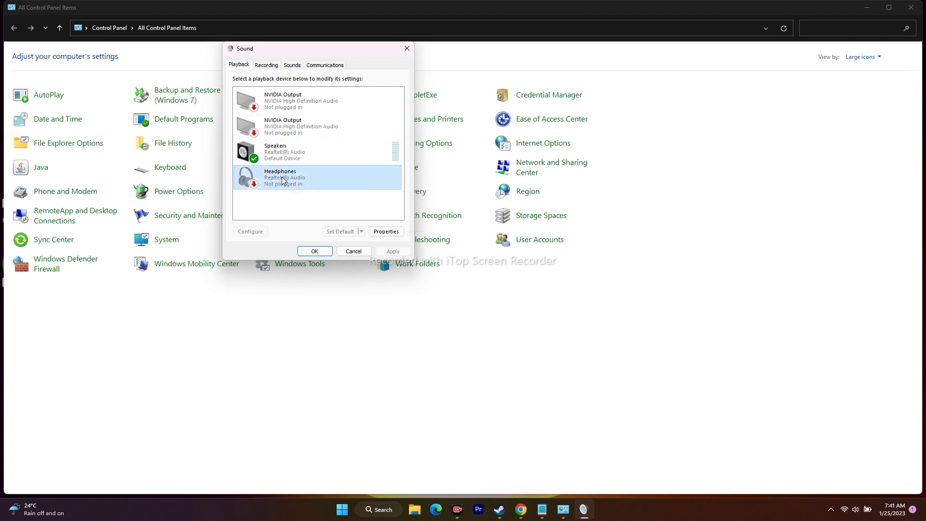
{"action": "right_click", "coordinate": [283, 180]}
{"action": "left_click", "coordinate": [260, 205]}
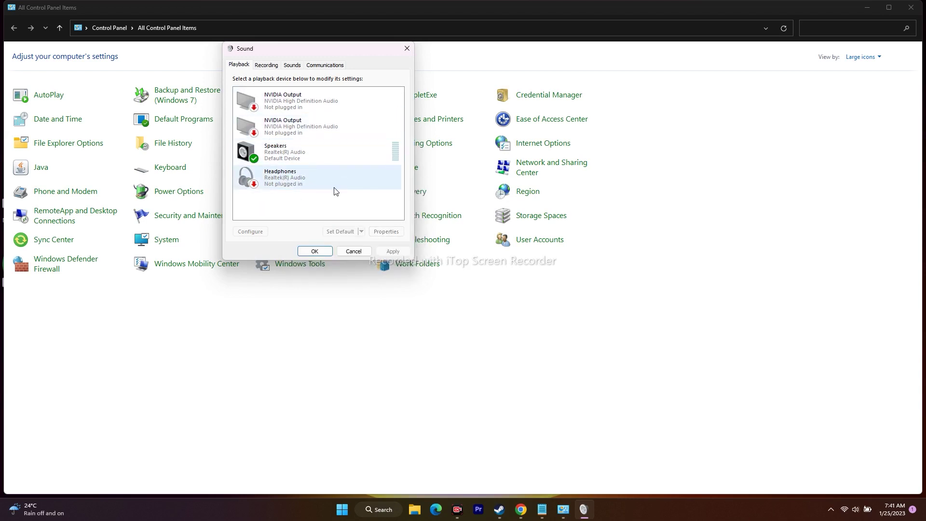
{"action": "right_click", "coordinate": [282, 126]}
{"action": "left_click", "coordinate": [270, 201]}
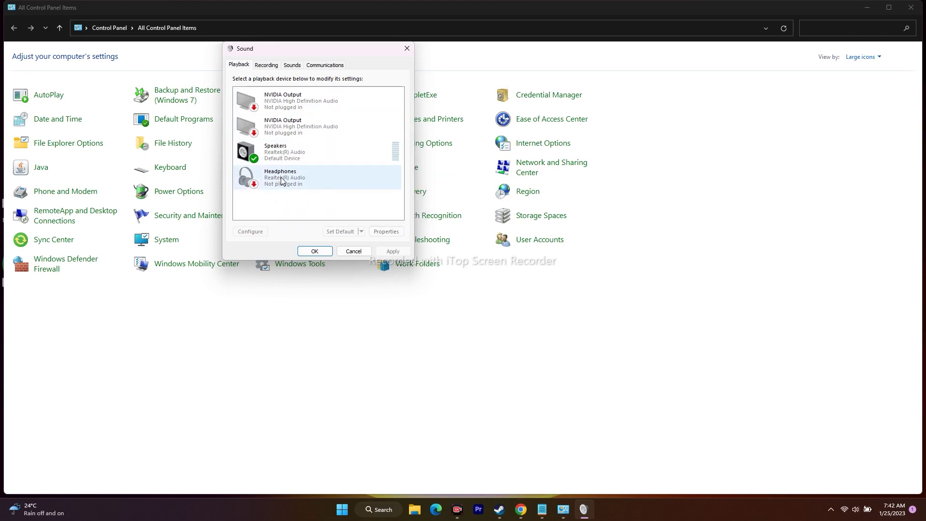
{"action": "right_click", "coordinate": [282, 181]}
{"action": "left_click", "coordinate": [263, 209]}
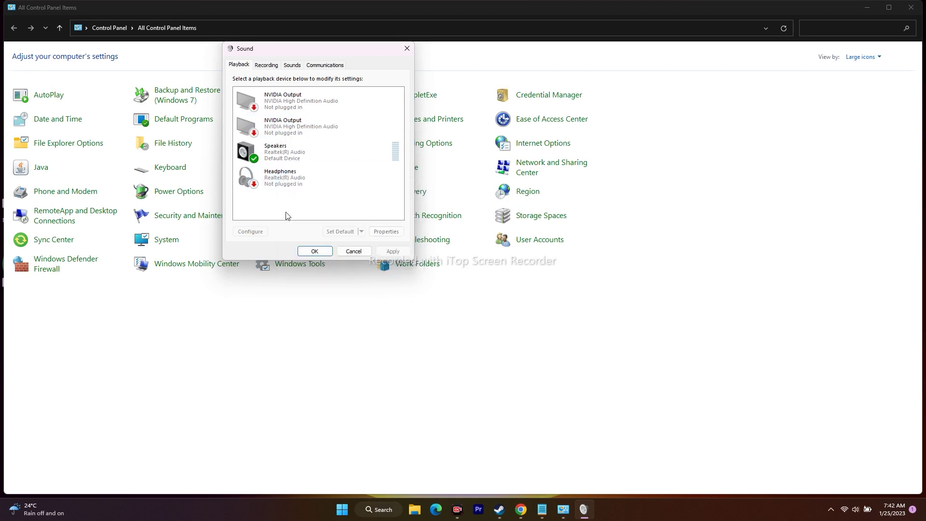
Step: Close Sound and Control Panel, switch to Steam to view the Forspoken page, and return to the desktop
{"action": "left_click", "coordinate": [406, 50]}
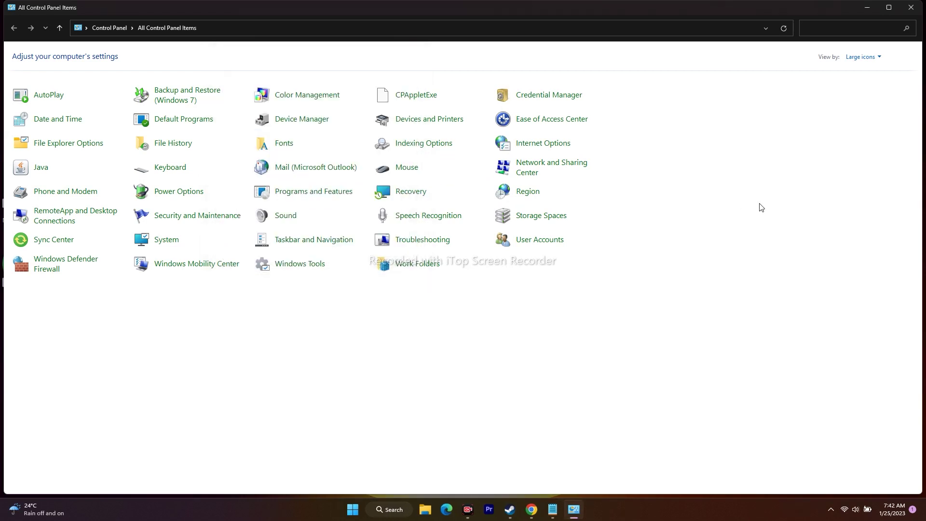
{"action": "left_click", "coordinate": [912, 7]}
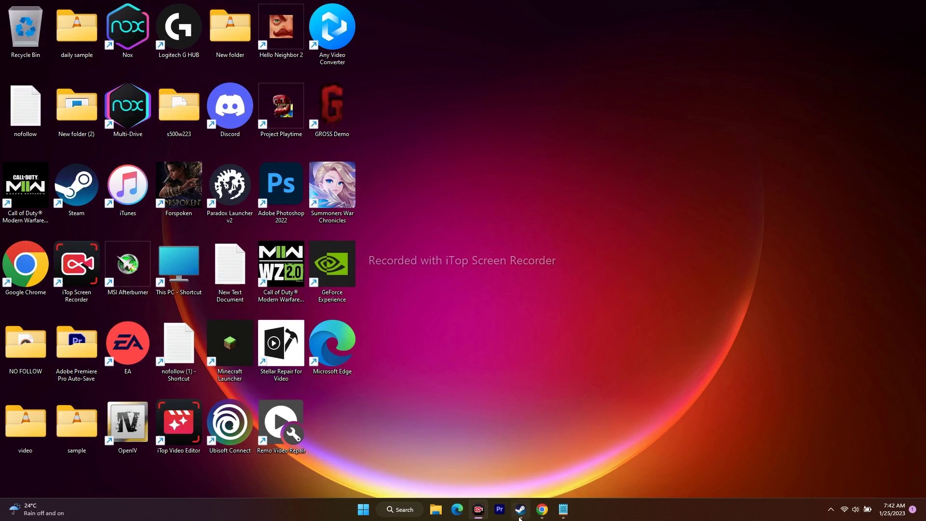
{"action": "left_click", "coordinate": [519, 510]}
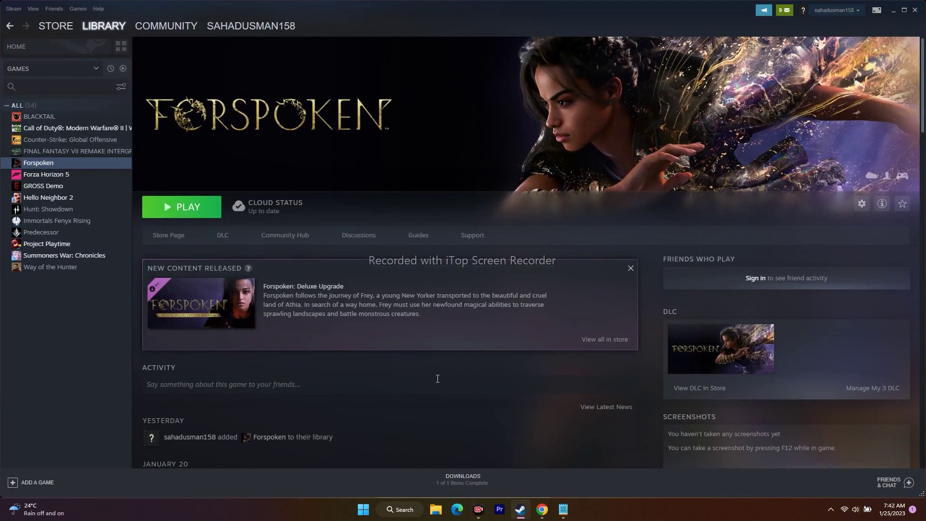
{"action": "left_click", "coordinate": [894, 10]}
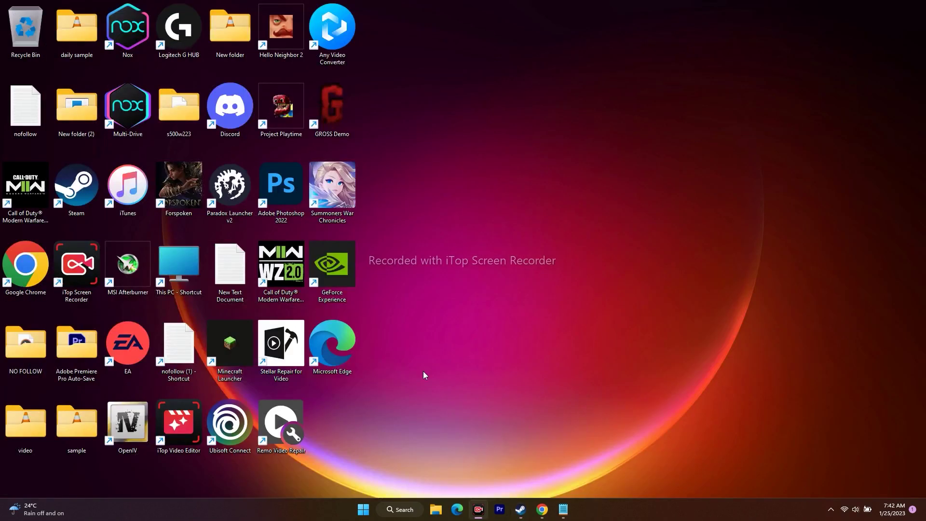
Step: Open Device Manager, expand Sound, video and game controllers, and maximize the window
{"action": "right_click", "coordinate": [362, 510]}
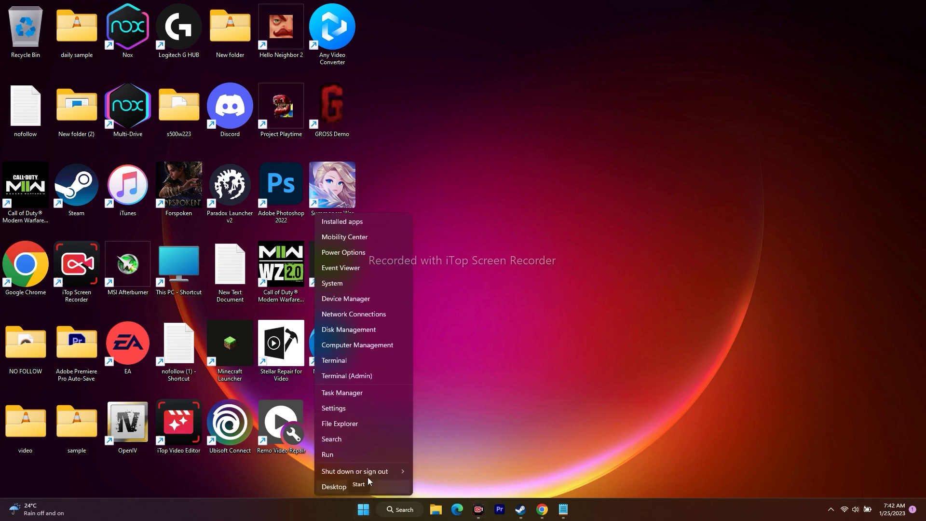
{"action": "left_click", "coordinate": [358, 299]}
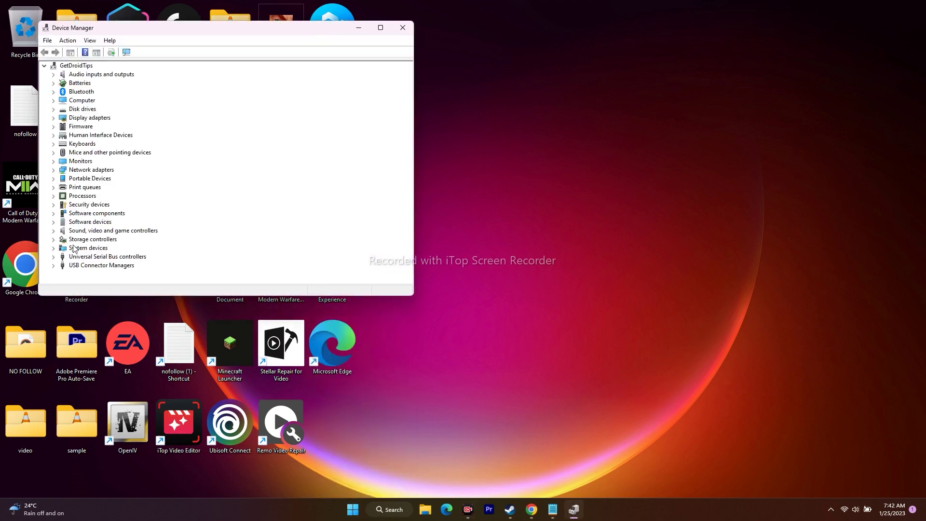
{"action": "left_click", "coordinate": [54, 232]}
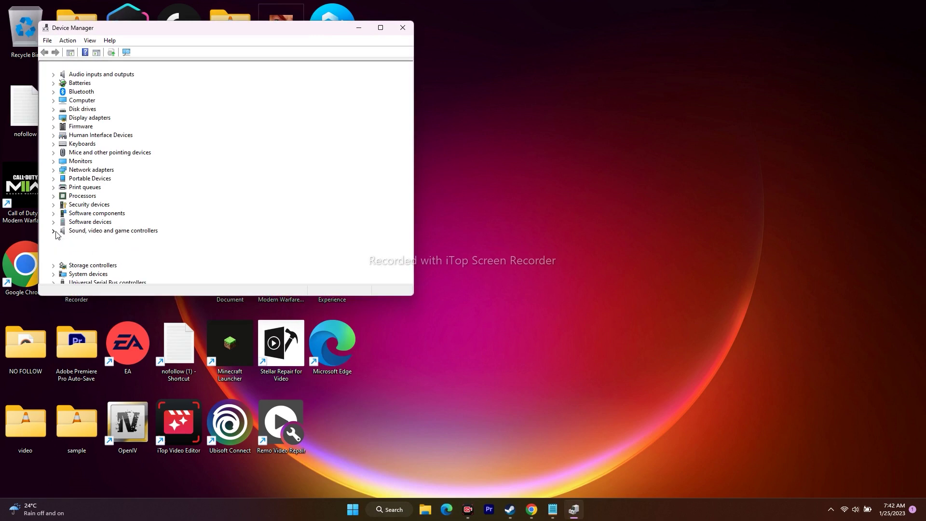
{"action": "left_click", "coordinate": [381, 28]}
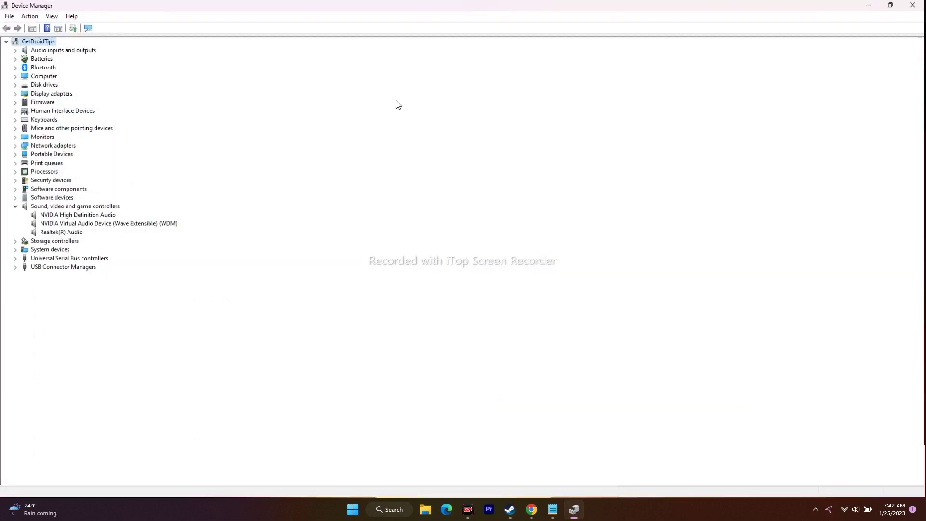
Step: Examine the NVIDIA and Realtek(R) Audio devices and the Update driver option of NVIDIA High Definition Audio
{"action": "left_click", "coordinate": [66, 233]}
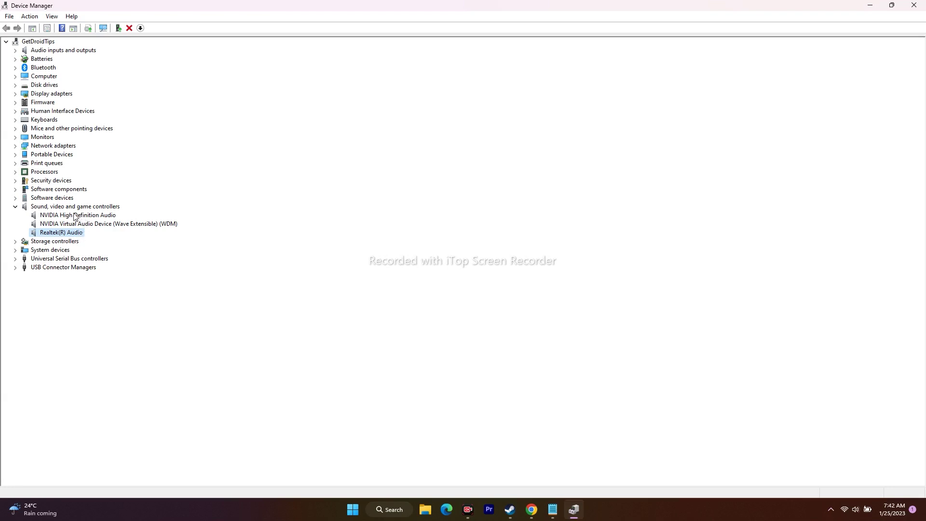
{"action": "left_click", "coordinate": [110, 216]}
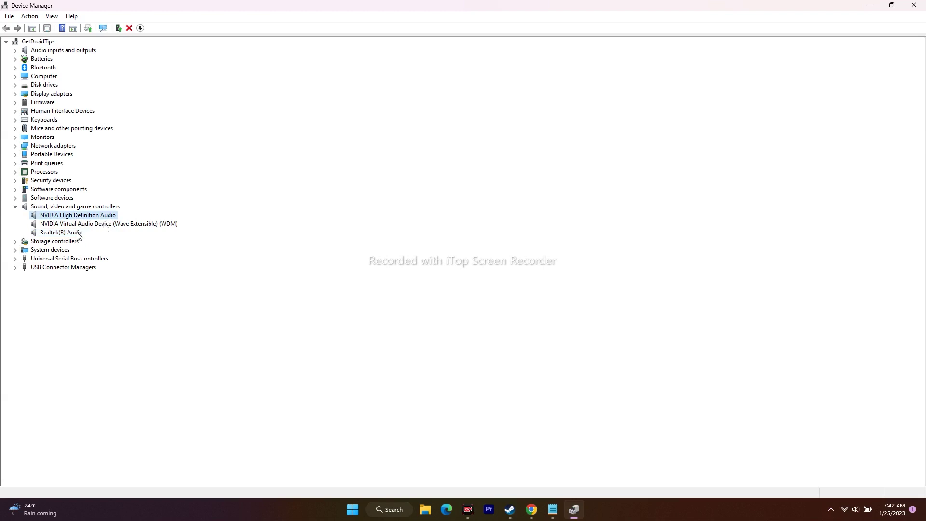
{"action": "left_click", "coordinate": [85, 233]}
{"action": "left_click", "coordinate": [111, 225]}
{"action": "right_click", "coordinate": [110, 218]}
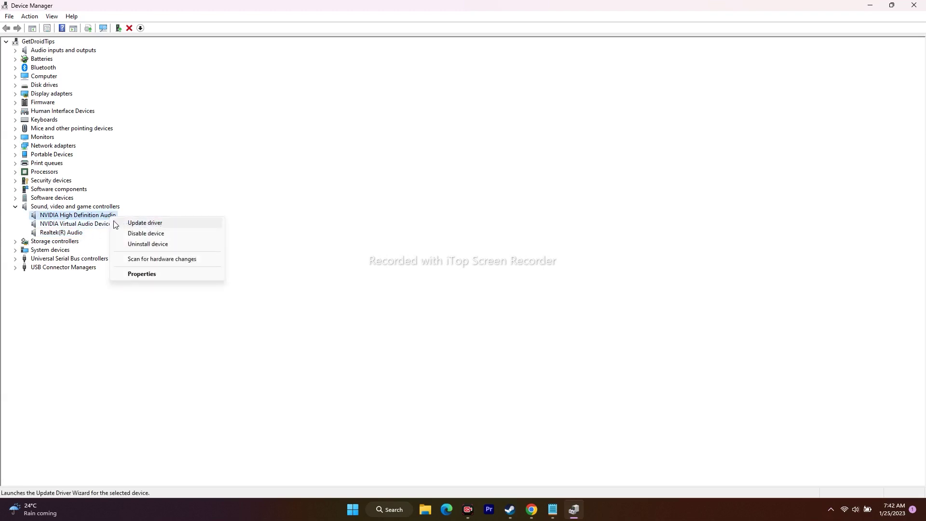
{"action": "left_click", "coordinate": [296, 236]}
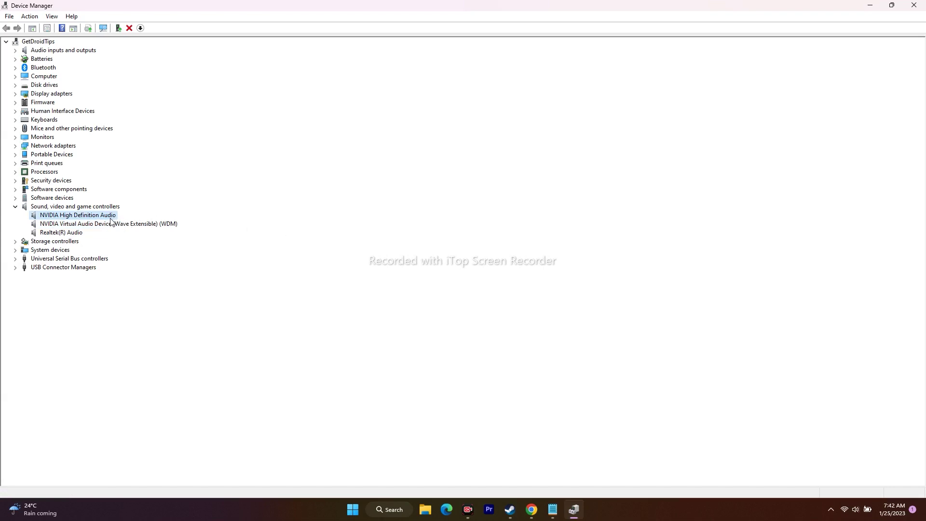
{"action": "left_click", "coordinate": [83, 233]}
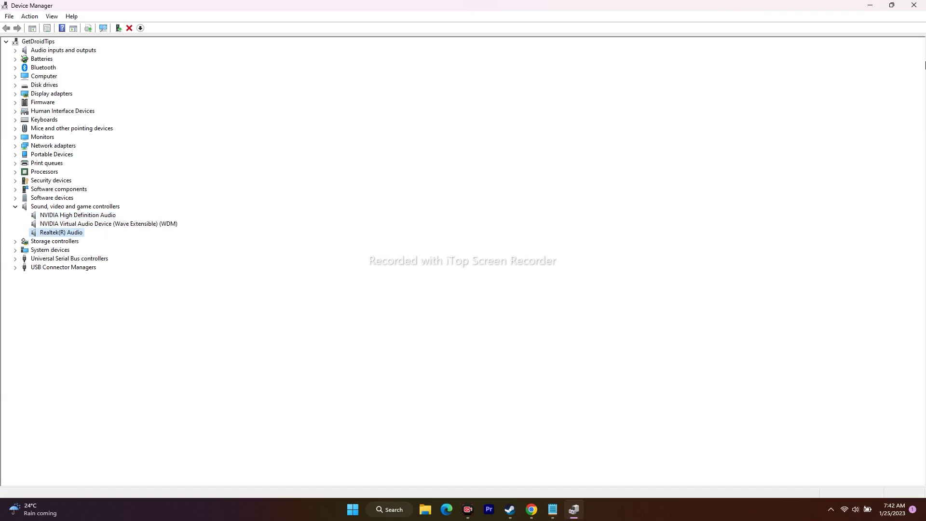
Step: Close Device Manager, bring up Forspoken's page in Steam, and minimize Steam to the desktop
{"action": "left_click", "coordinate": [913, 4]}
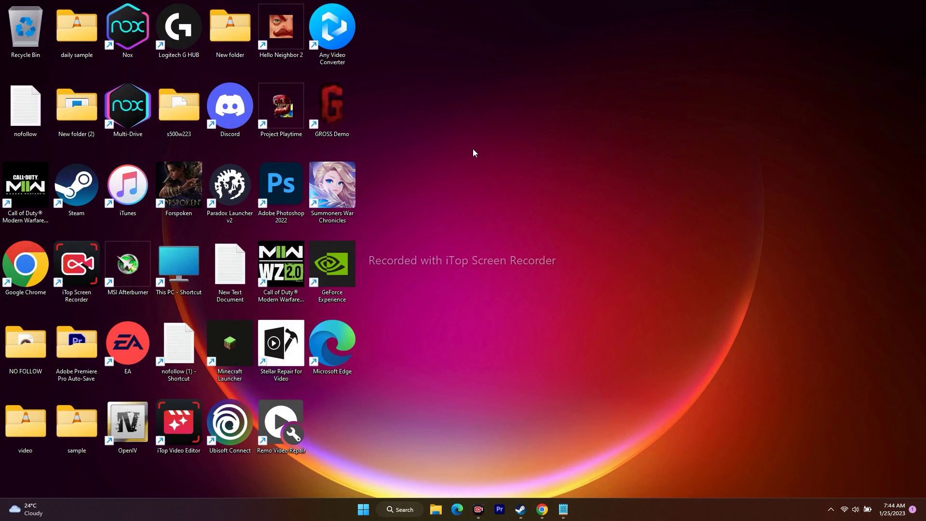
{"action": "left_click", "coordinate": [521, 510]}
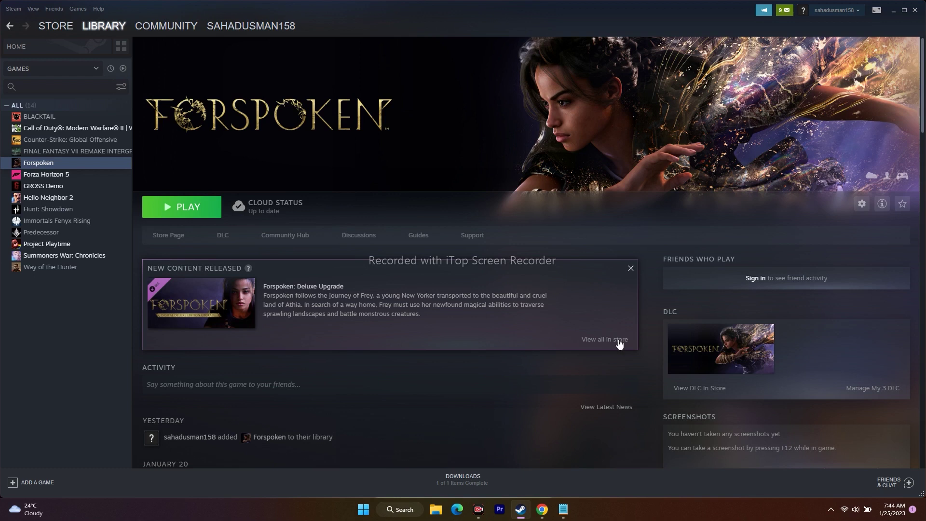
{"action": "left_click", "coordinate": [893, 10]}
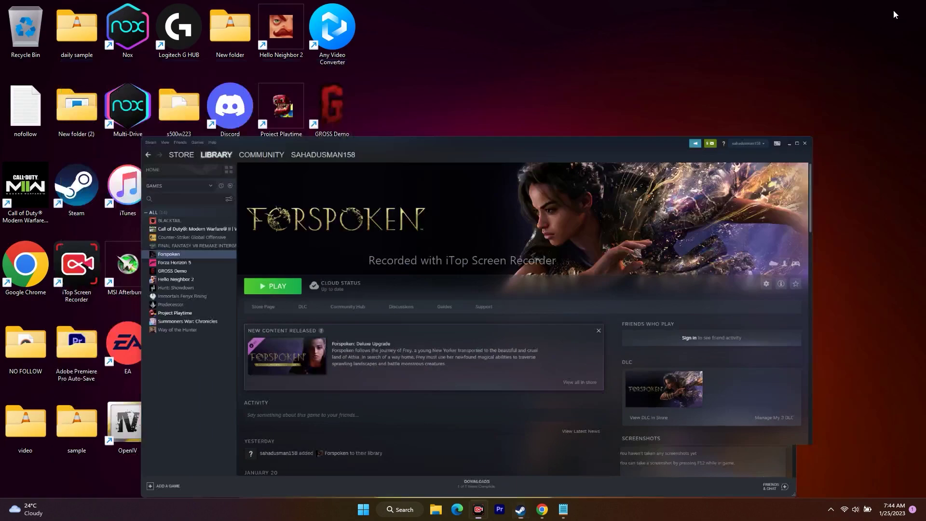
Step: Open Control Panel and bring up the Sound playback devices
{"action": "left_click", "coordinate": [395, 509]}
{"action": "left_click", "coordinate": [344, 216]}
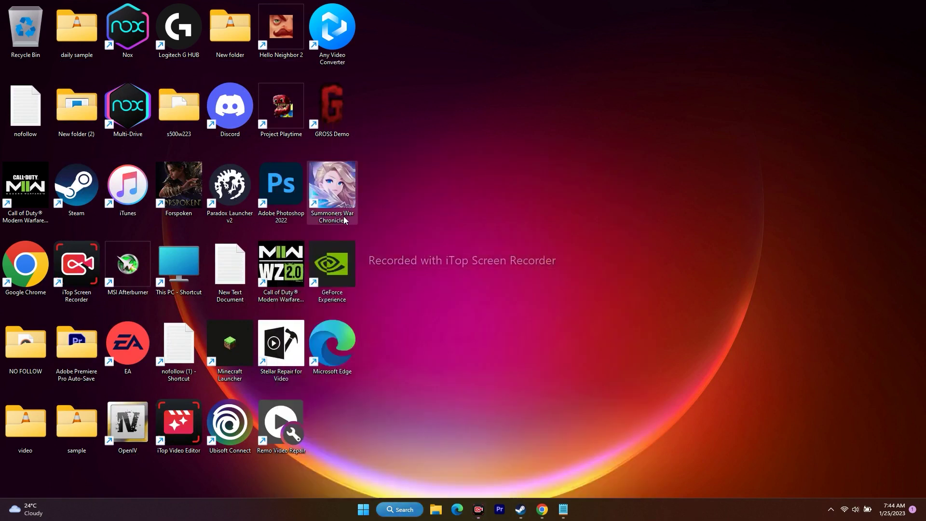
{"action": "left_click", "coordinate": [288, 218]}
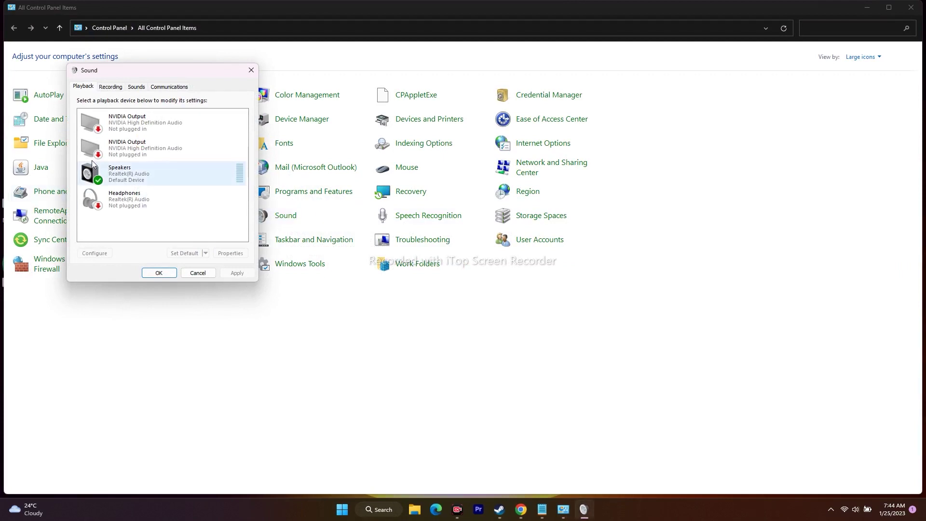
Step: Examine the available options of the default Realtek(R) Audio Speakers, and close Sound and Control Panel without changes
{"action": "left_click", "coordinate": [121, 175]}
{"action": "right_click", "coordinate": [122, 176]}
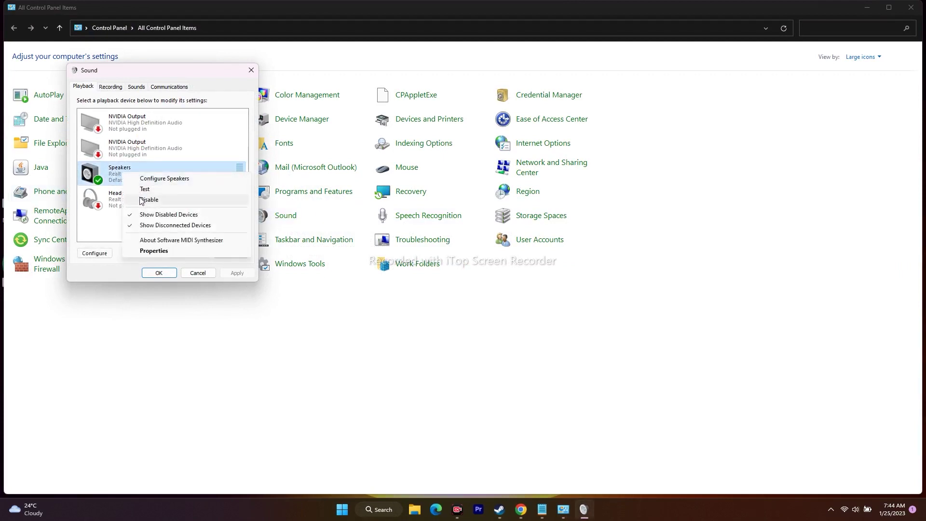
{"action": "left_click", "coordinate": [196, 273]}
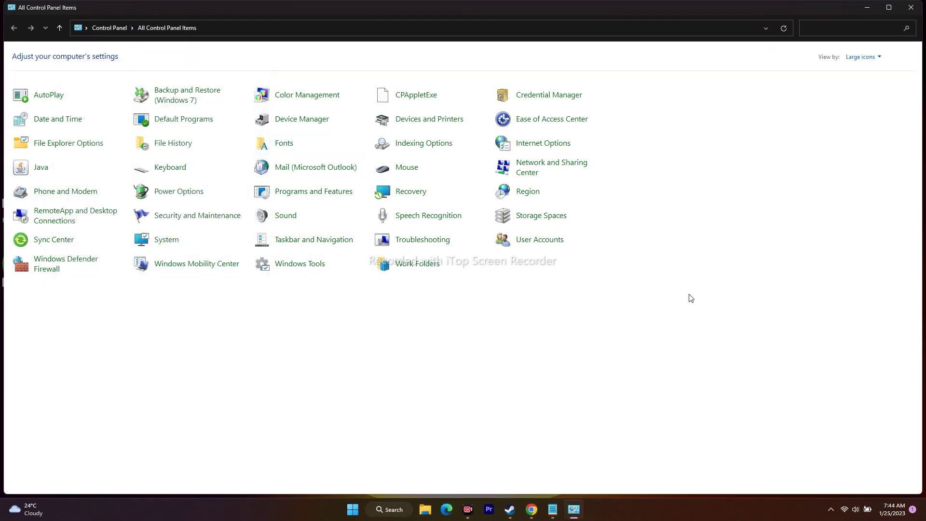
{"action": "left_click", "coordinate": [910, 9]}
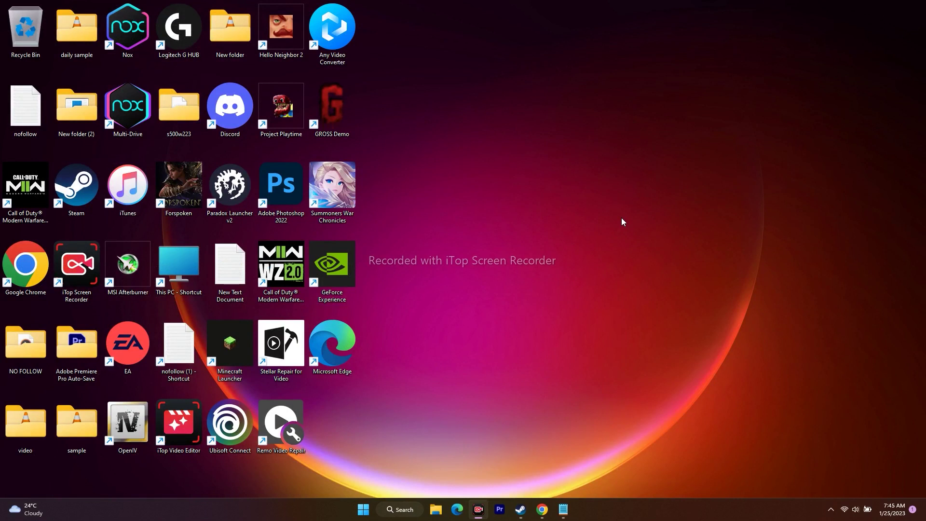
Step: Open Device Manager and expand Sound, video and game controllers
{"action": "right_click", "coordinate": [363, 513]}
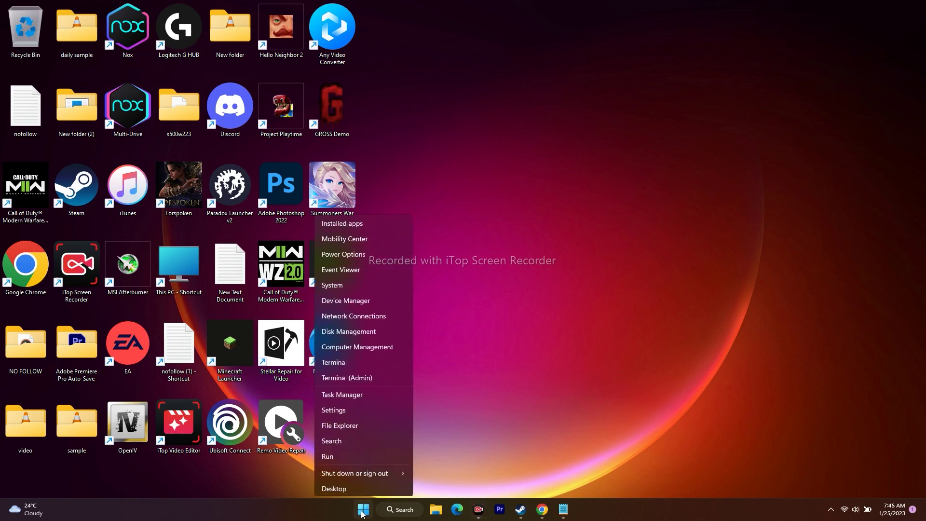
{"action": "left_click", "coordinate": [363, 297]}
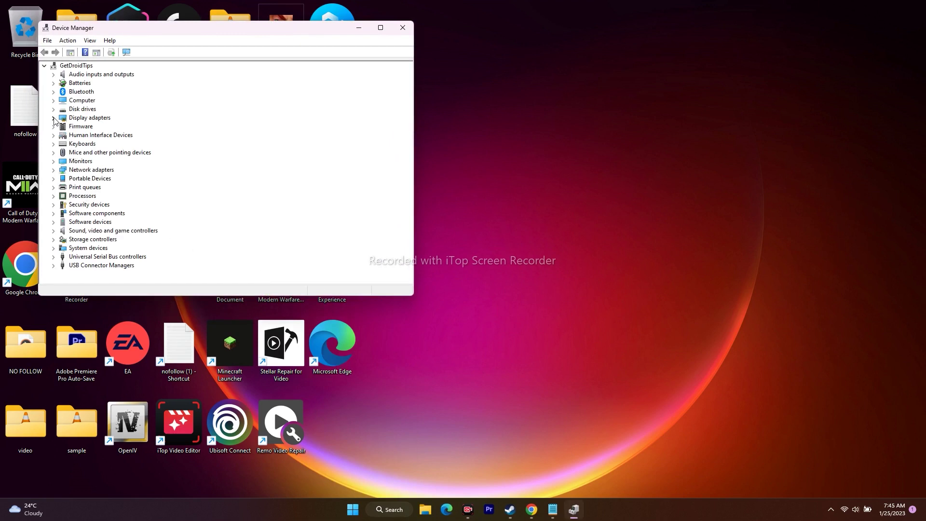
{"action": "left_click", "coordinate": [54, 230]}
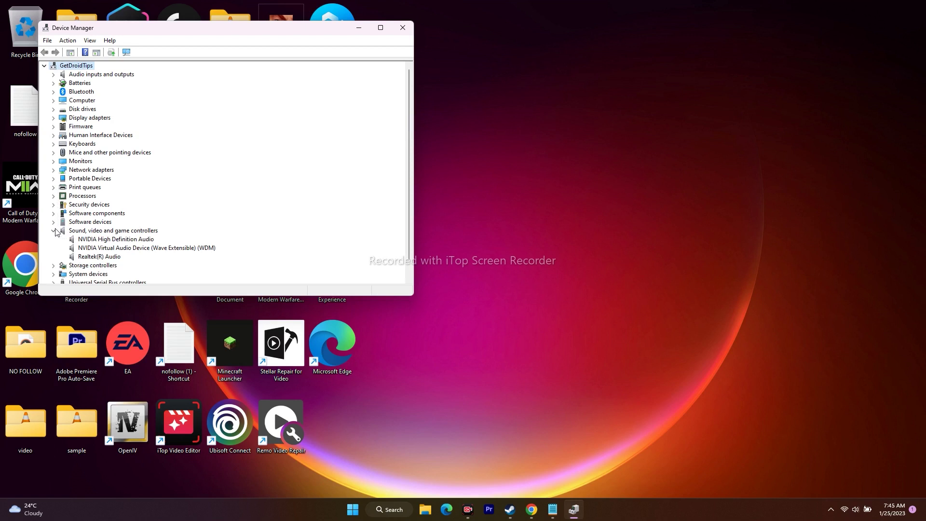
Step: Search automatically for an updated Realtek(R) Audio driver and close the update wizard
{"action": "left_click", "coordinate": [107, 258]}
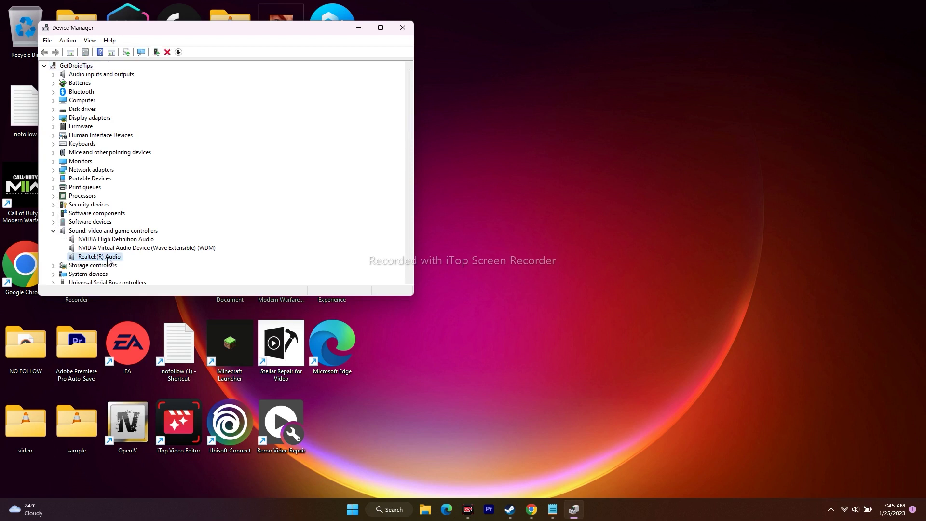
{"action": "right_click", "coordinate": [108, 260]}
{"action": "left_click", "coordinate": [140, 263]}
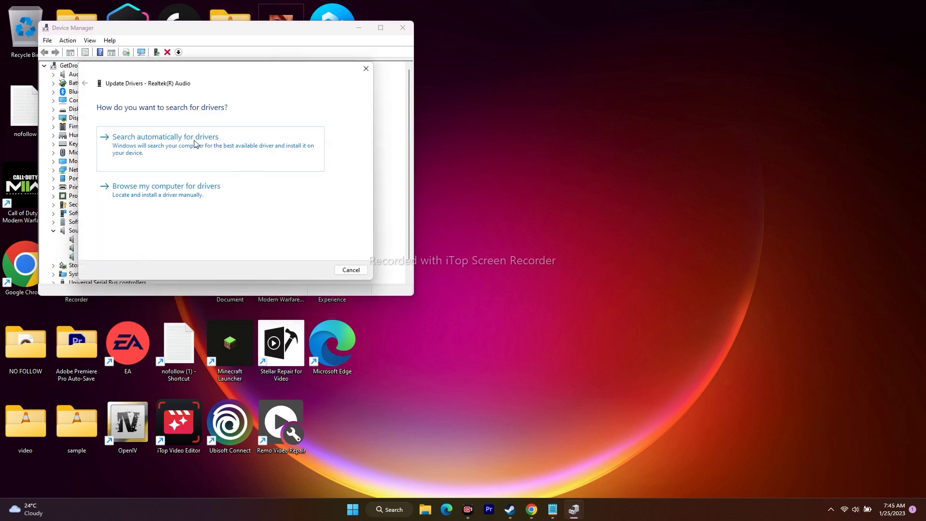
{"action": "left_click", "coordinate": [169, 142]}
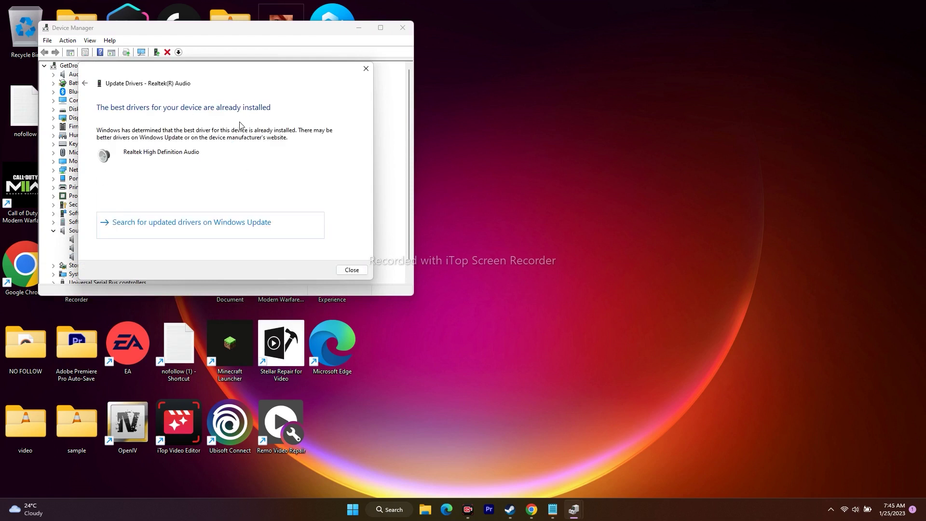
{"action": "left_click", "coordinate": [367, 69]}
Step: View the option to browse the computer for Realtek(R) Audio drivers, and close the wizard and Device Manager
{"action": "right_click", "coordinate": [110, 261]}
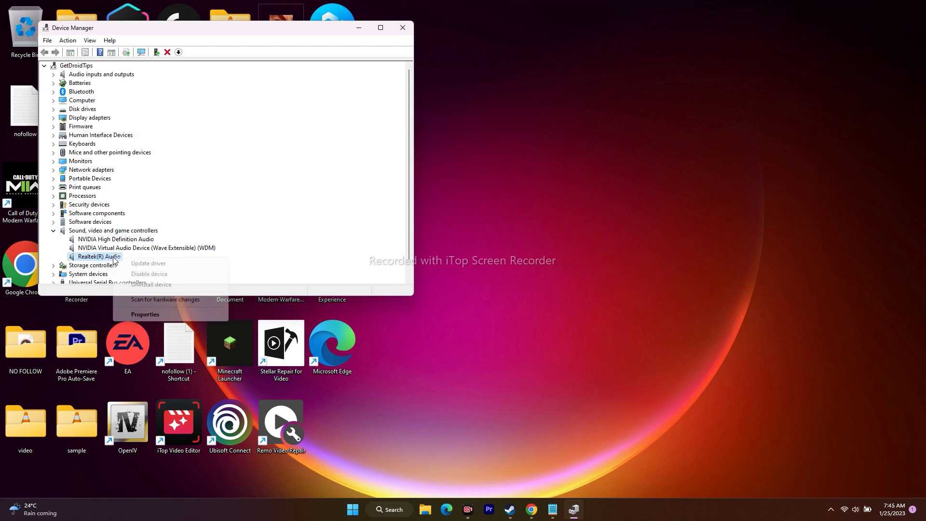
{"action": "left_click", "coordinate": [154, 263]}
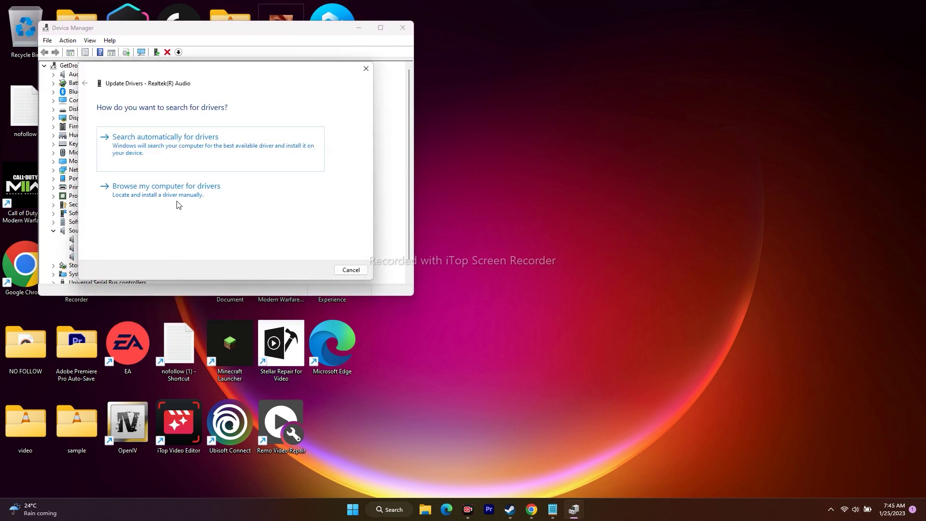
{"action": "left_click", "coordinate": [182, 186]}
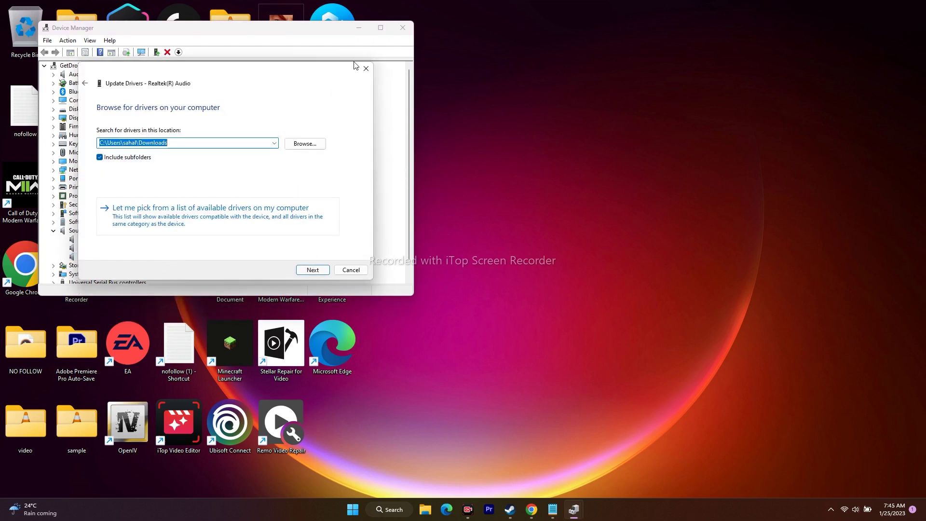
{"action": "left_click", "coordinate": [366, 70]}
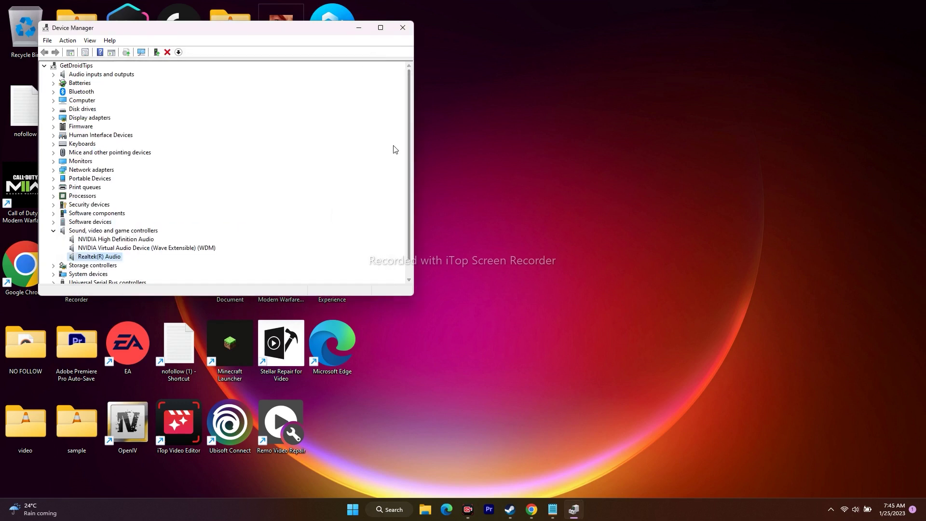
{"action": "left_click", "coordinate": [402, 28]}
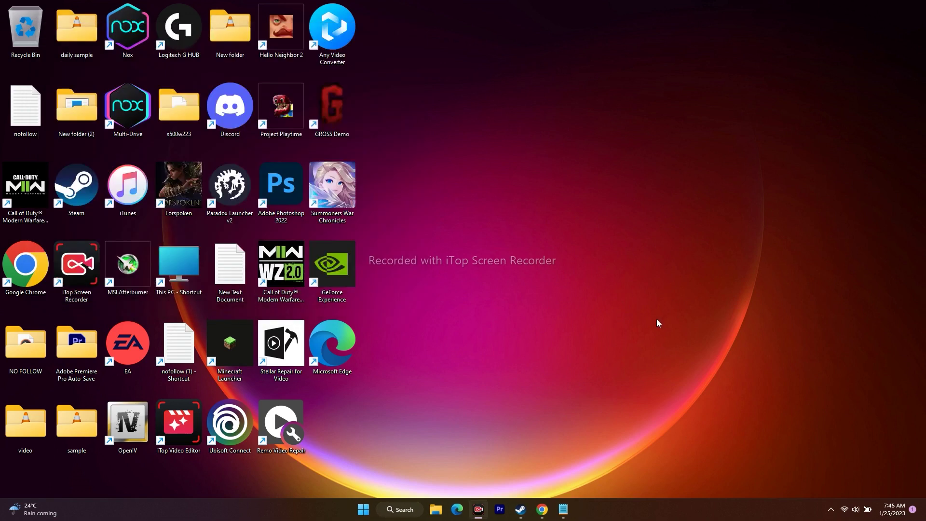
Step: Switch to Steam and examine the game file verification option in Forspoken's Local Files properties, closing the properties when done
{"action": "left_click", "coordinate": [521, 509]}
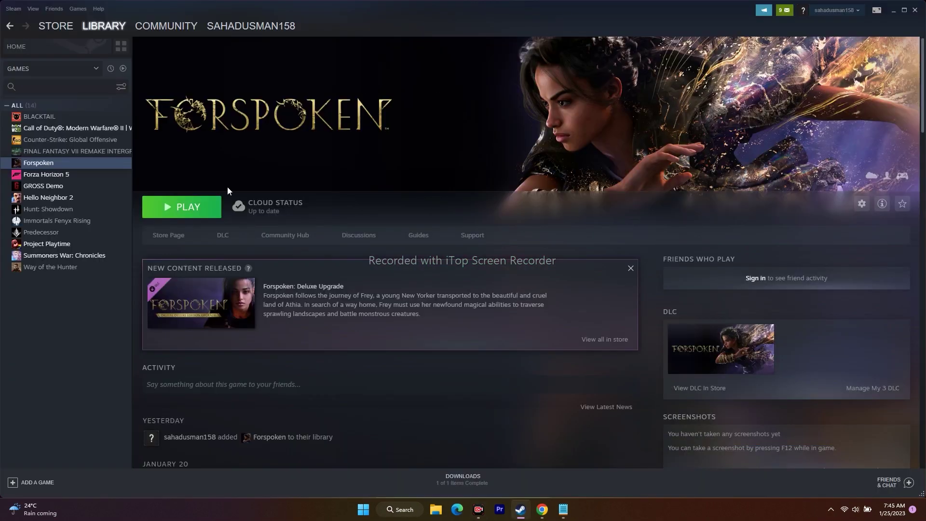
{"action": "right_click", "coordinate": [52, 166]}
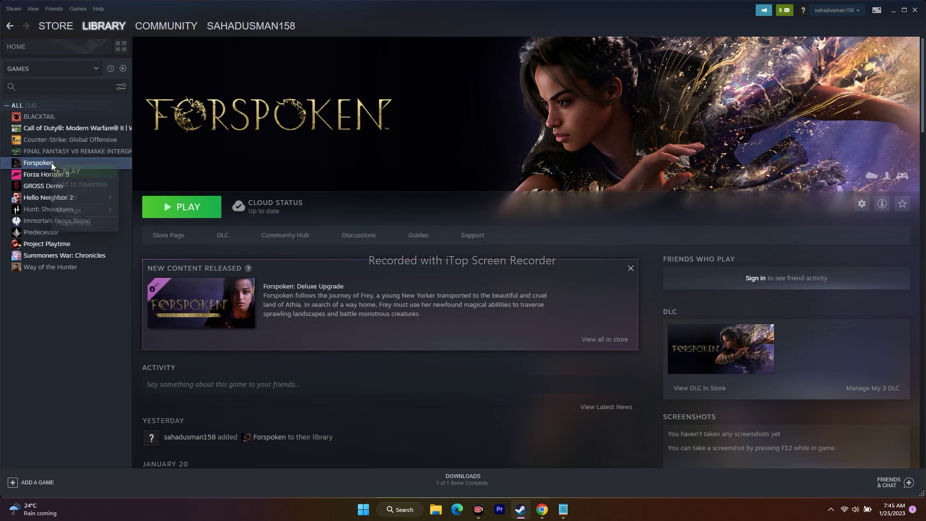
{"action": "left_click", "coordinate": [71, 224]}
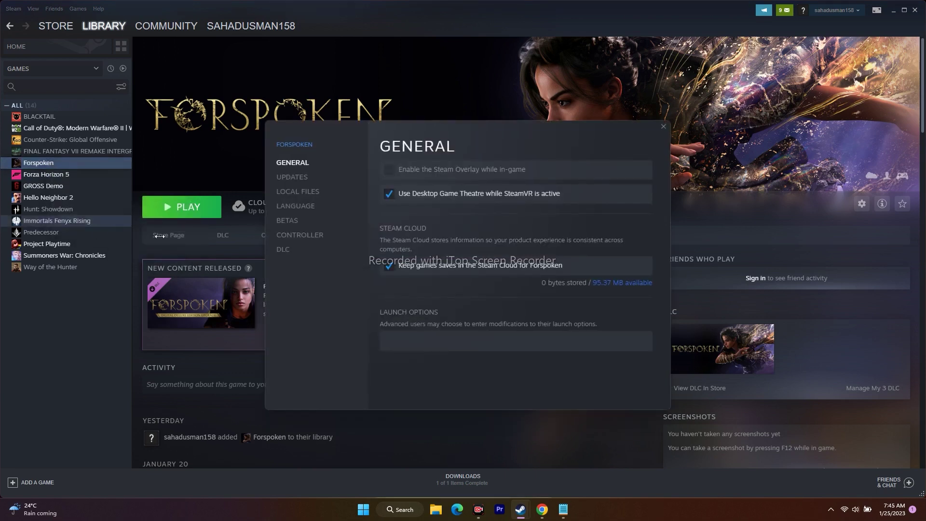
{"action": "left_click", "coordinate": [294, 193]}
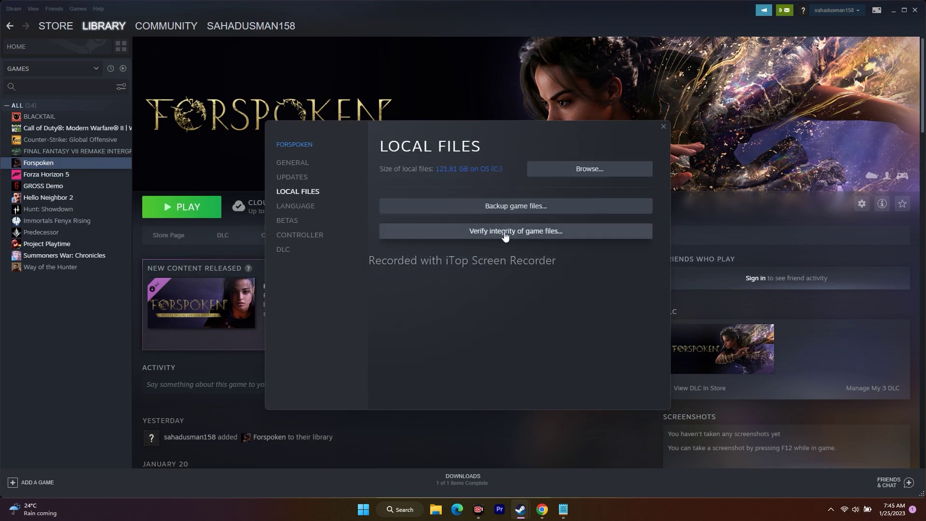
{"action": "left_click_drag", "start_coordinate": [521, 134], "coordinate": [551, 190]}
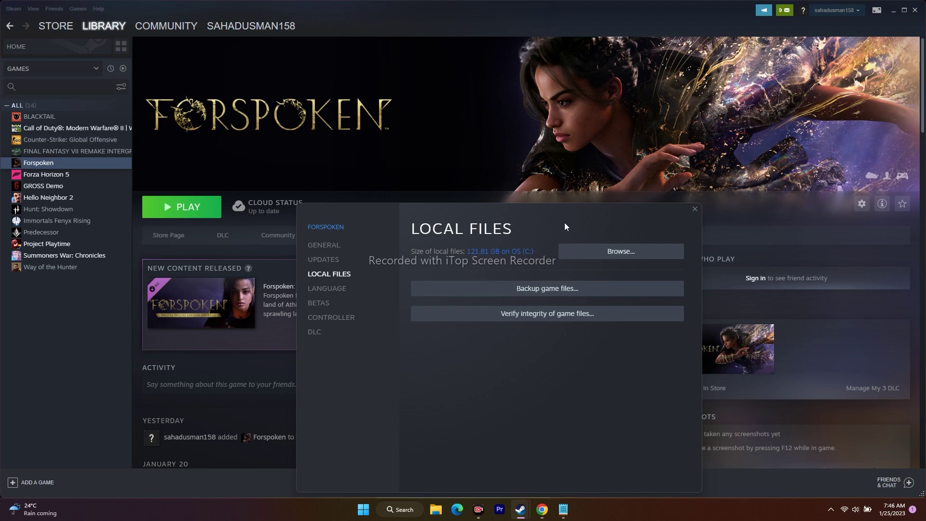
{"action": "left_click", "coordinate": [695, 208]}
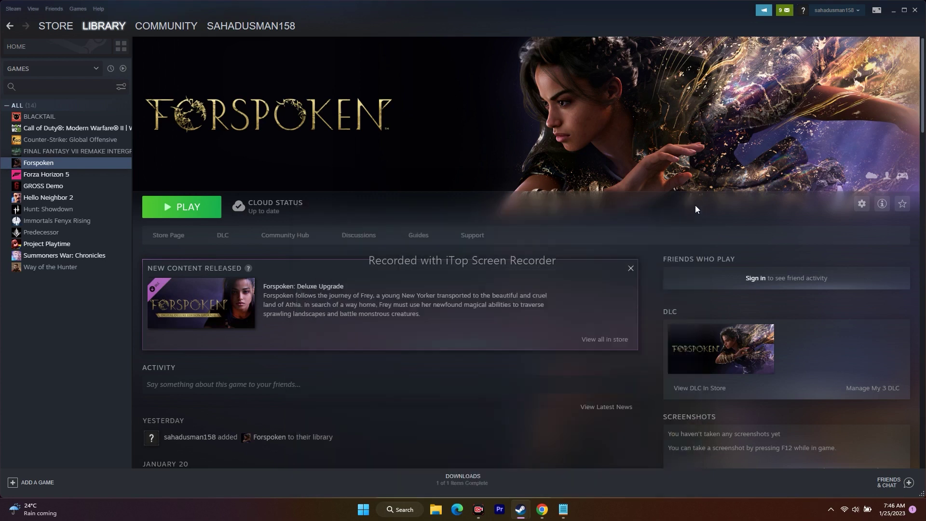